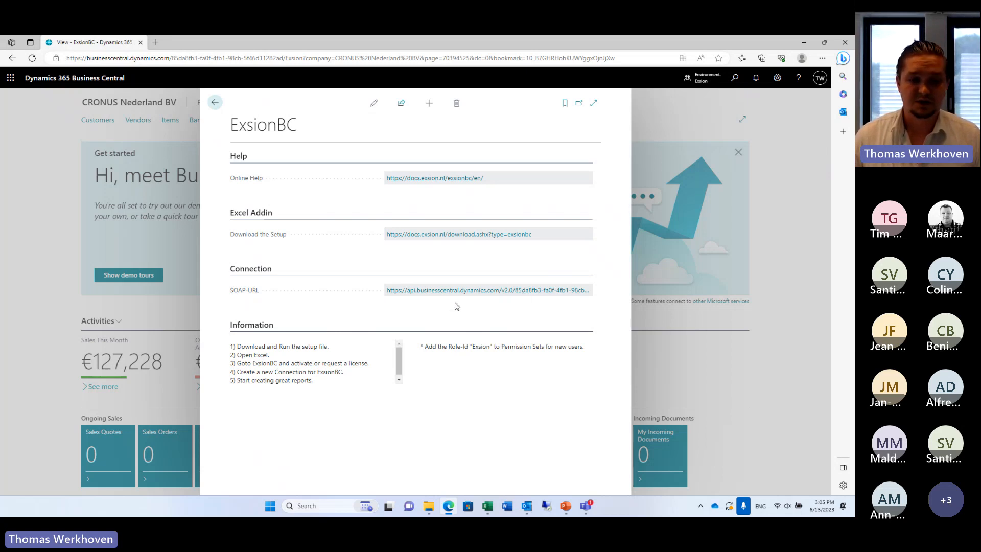
# Switch to the Webinar Exsion BC workbook in Excel and review the SOAP-URL in the Exsion connection settings.
pyautogui.moveTo(488, 504)
pyautogui.click(459, 454)
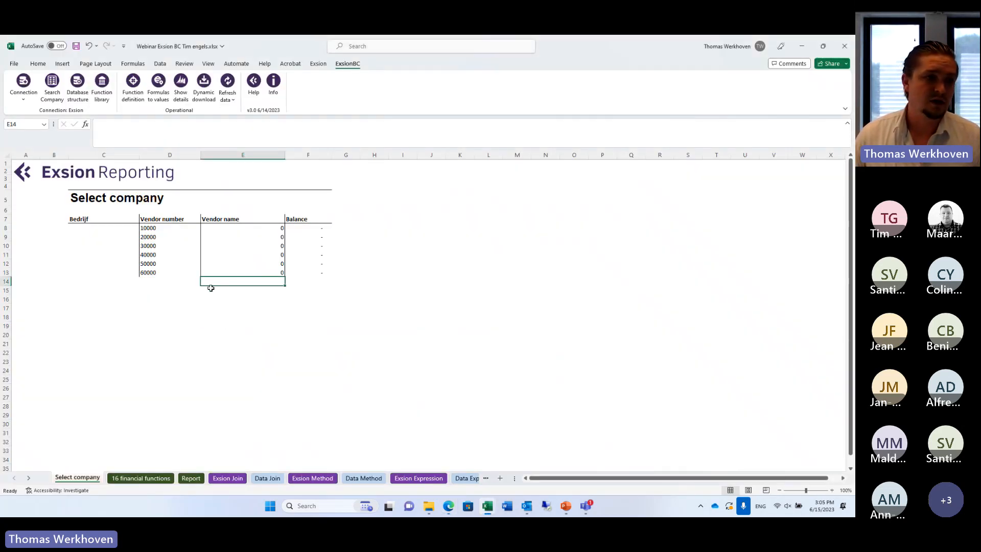
pyautogui.click(24, 99)
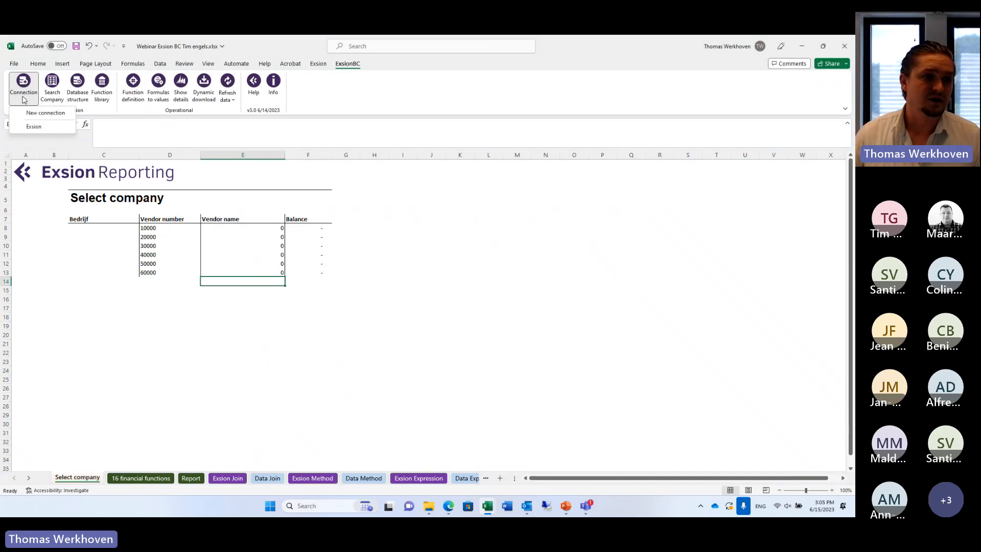
pyautogui.click(34, 126)
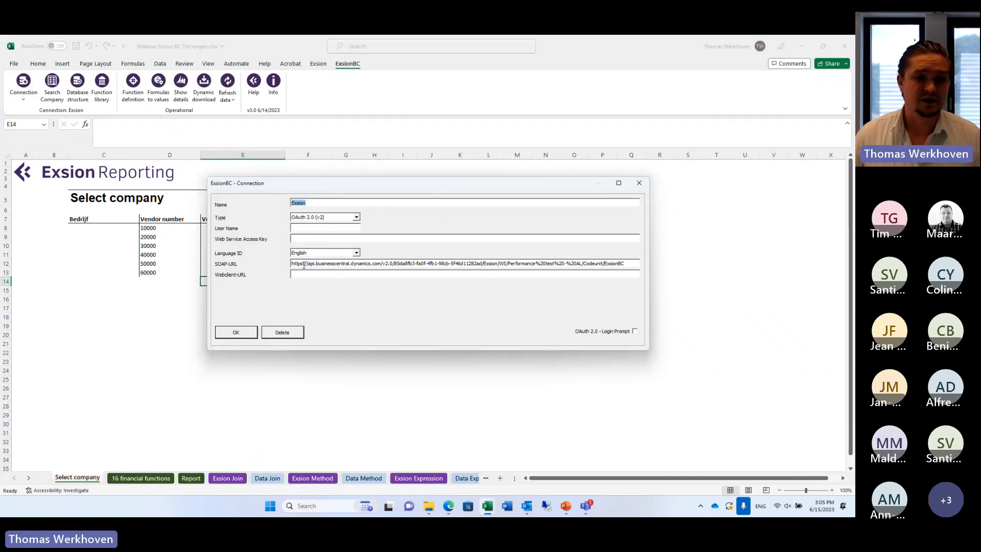
pyautogui.click(626, 263)
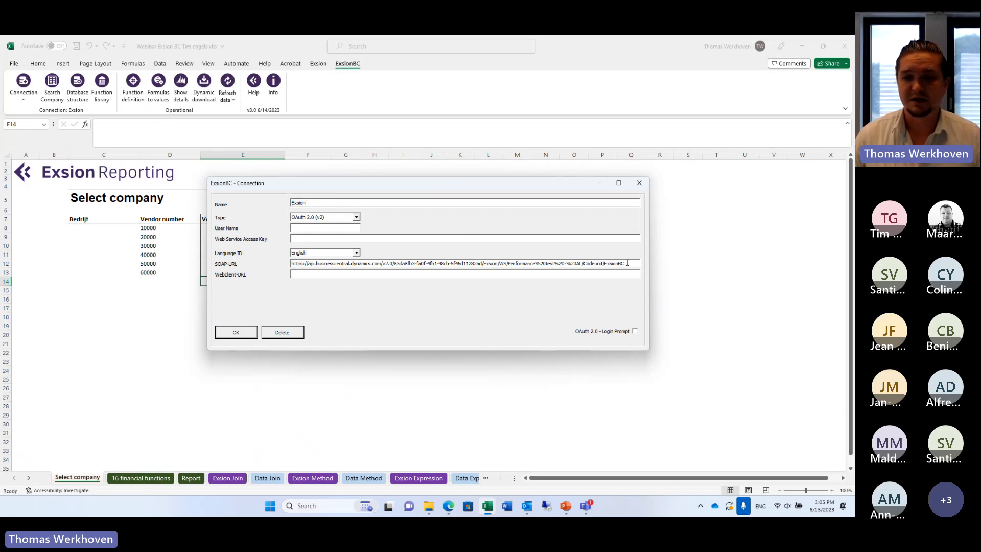
pyautogui.click(244, 333)
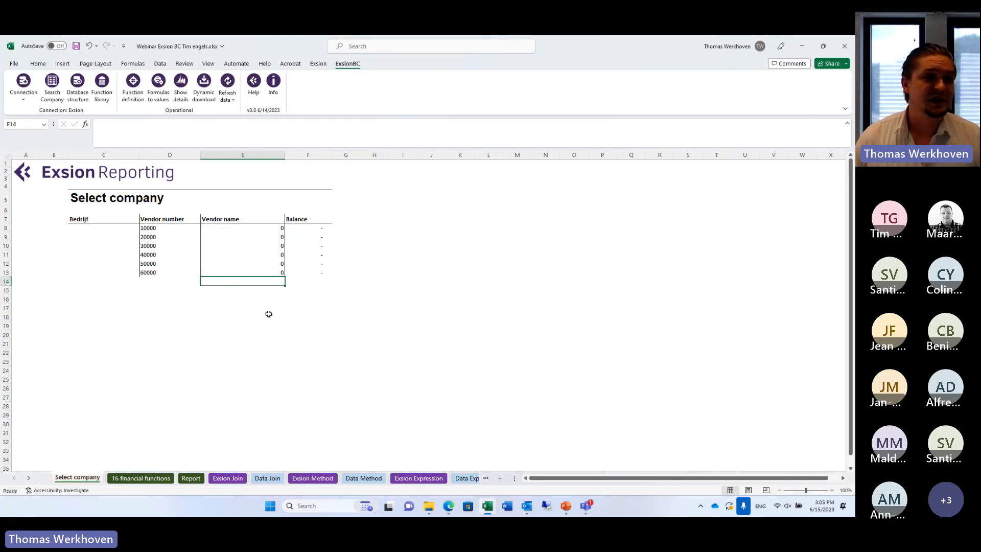
pyautogui.click(17, 97)
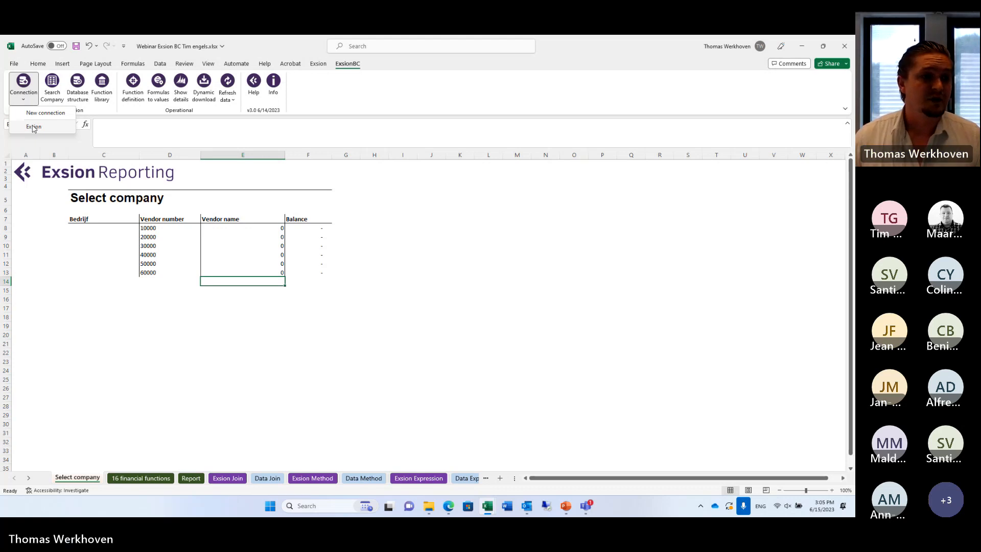
# Insert CRONUS Nederland BV from the company search into cell C8 and fill it down to C13.
pyautogui.click(52, 81)
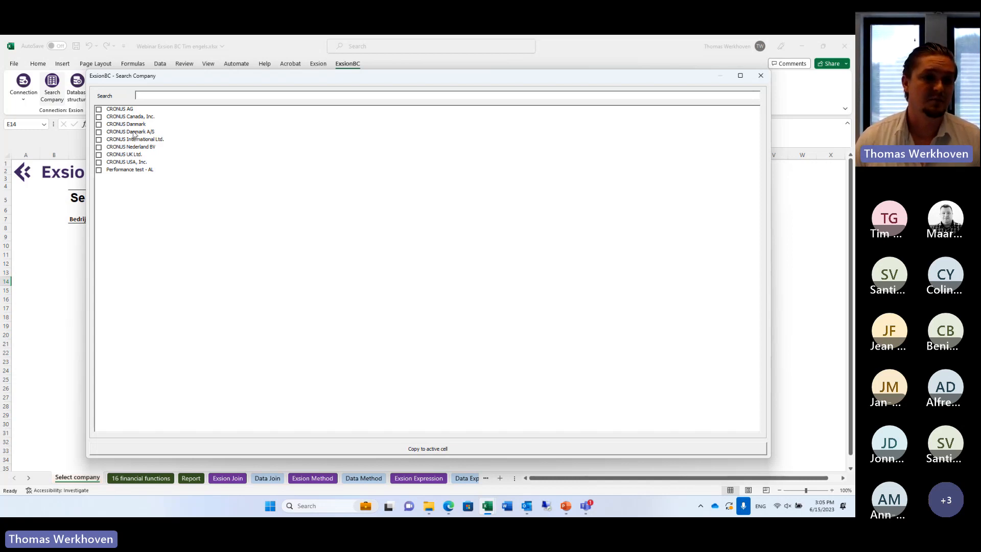
pyautogui.click(770, 78)
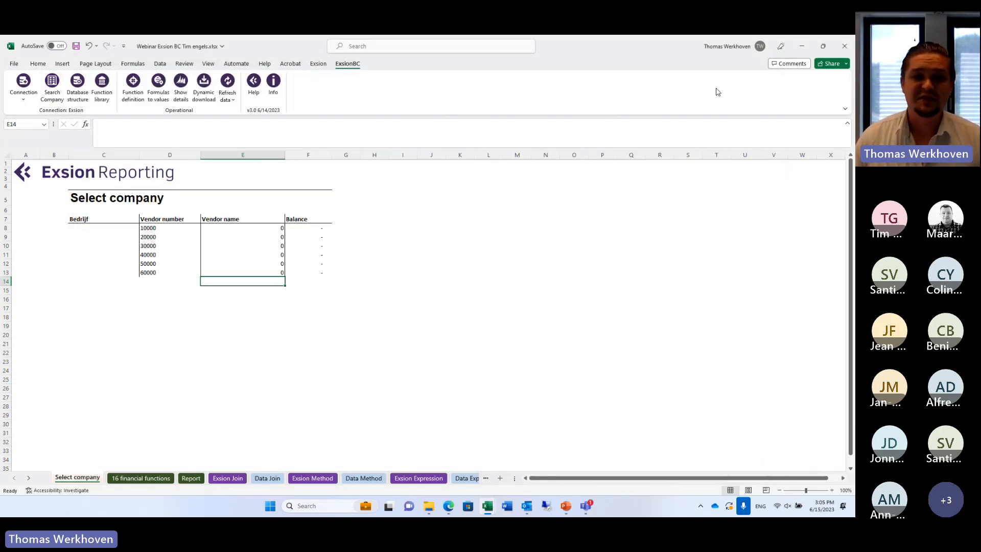
pyautogui.click(107, 228)
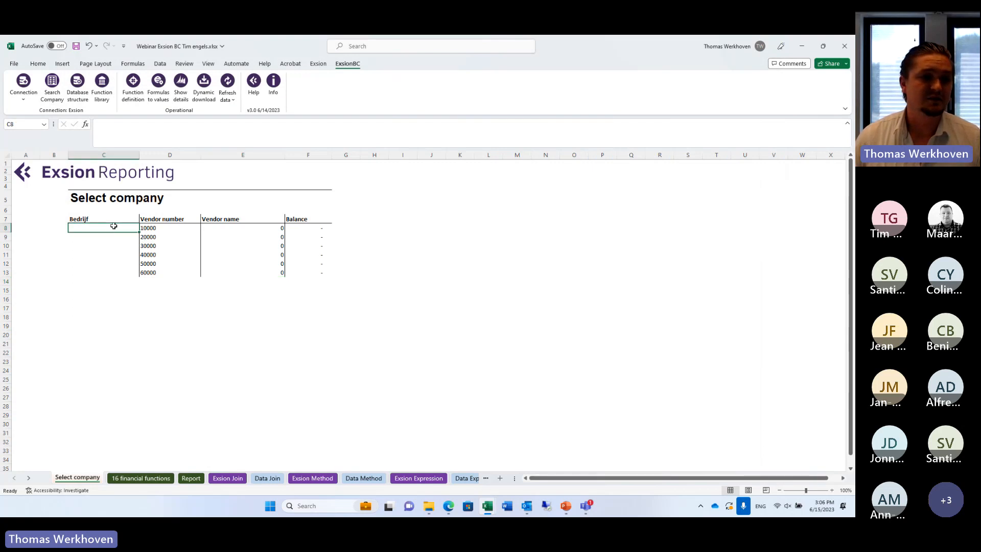
pyautogui.click(52, 87)
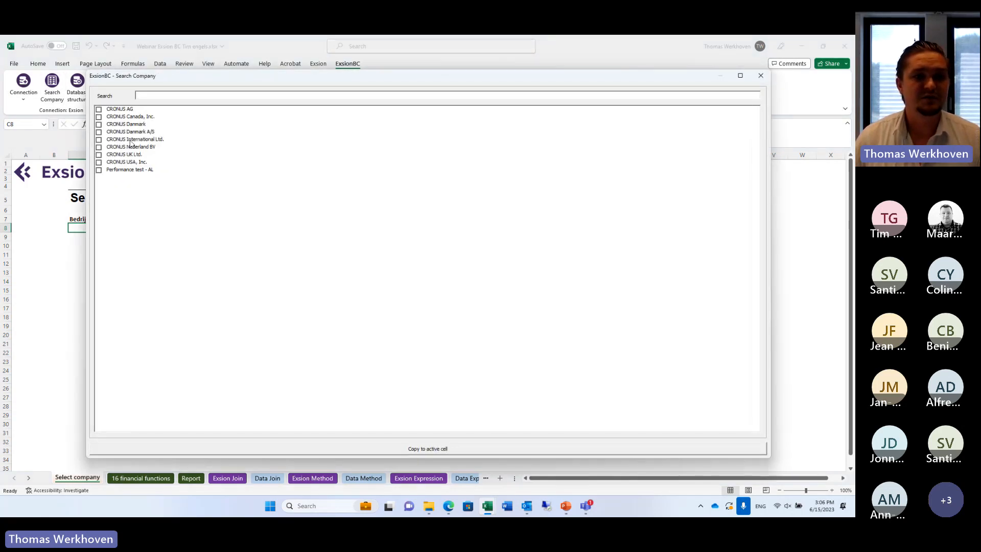
pyautogui.click(100, 148)
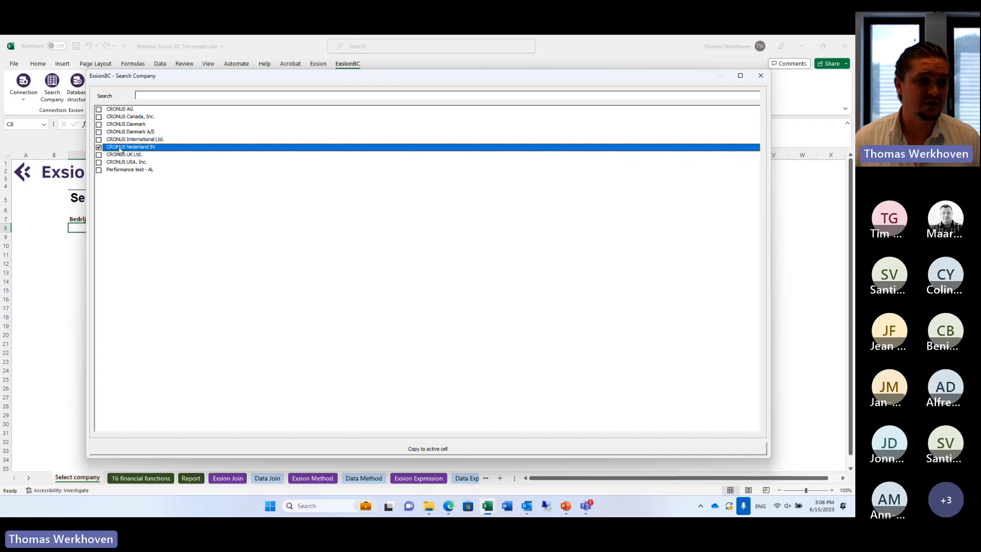
pyautogui.click(424, 449)
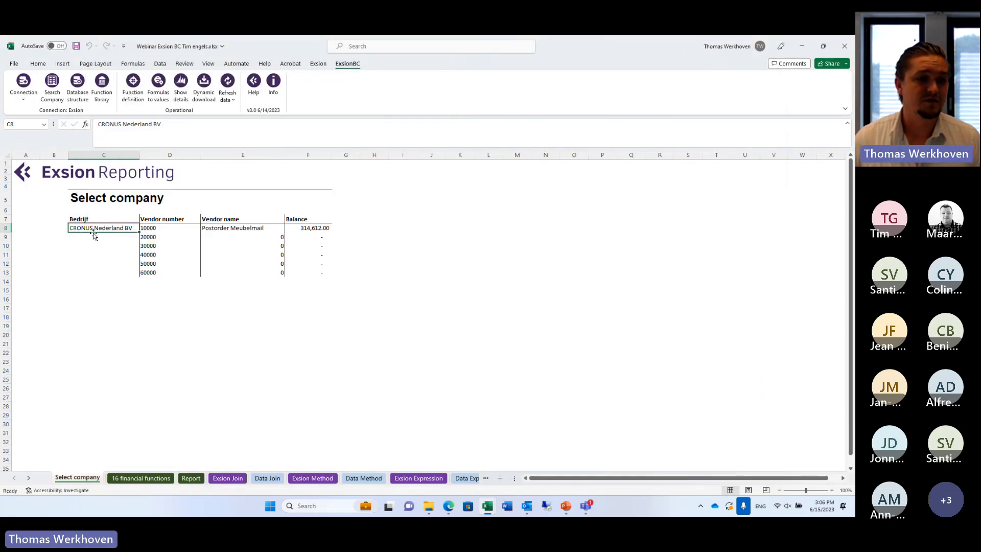
pyautogui.moveTo(139, 232); pyautogui.dragTo(136, 275)
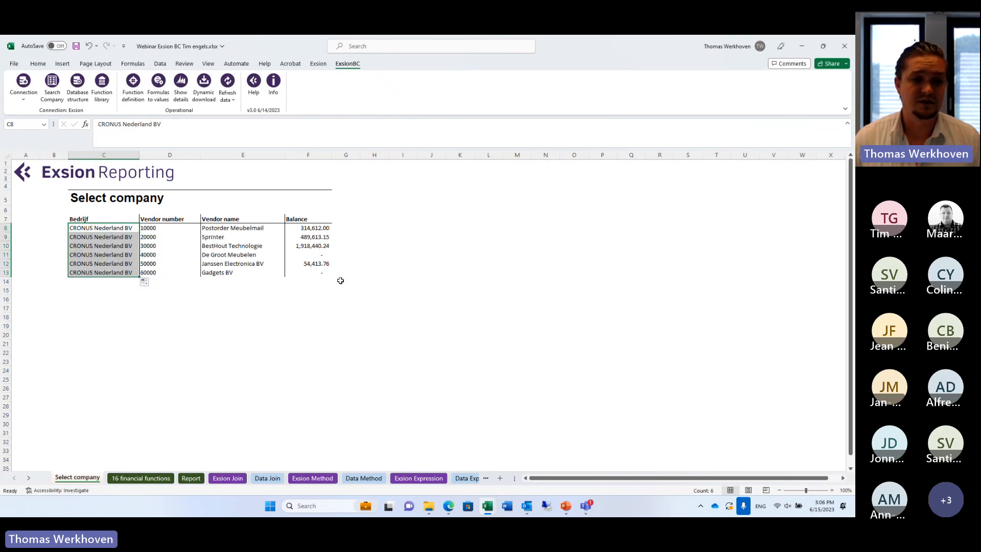
# Examine the vendor name formula in E8 and the vendor names and balances on the Select company sheet.
pyautogui.click(421, 228)
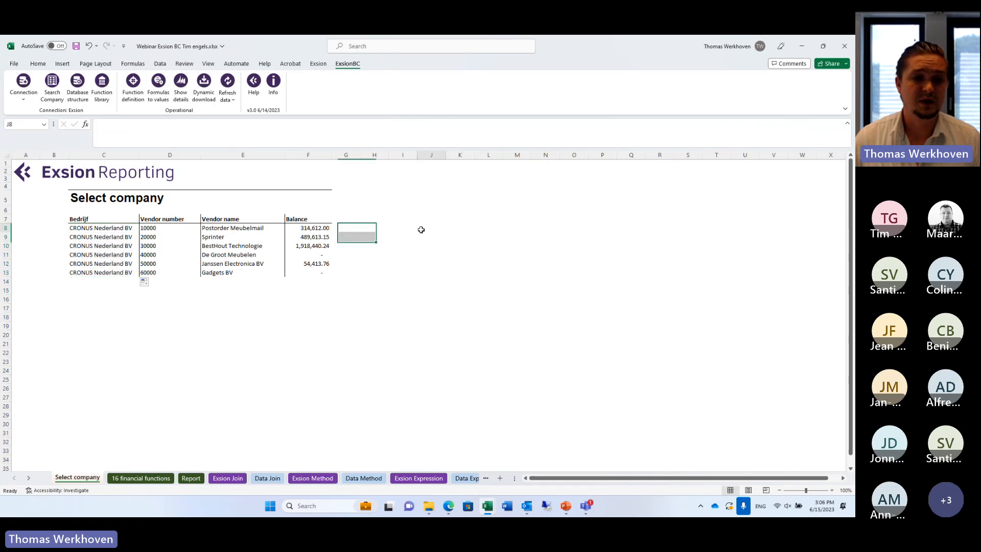
pyautogui.click(236, 228)
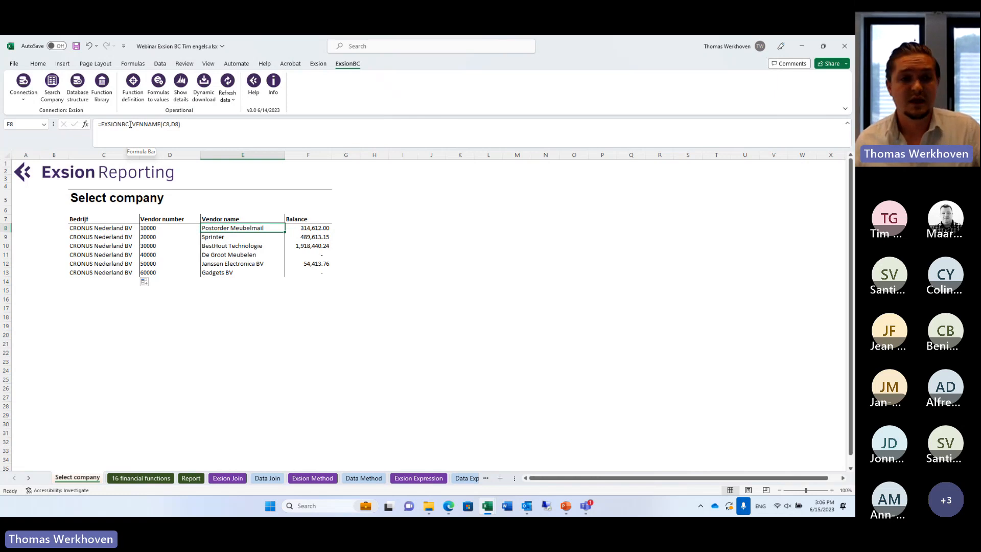
pyautogui.click(295, 306)
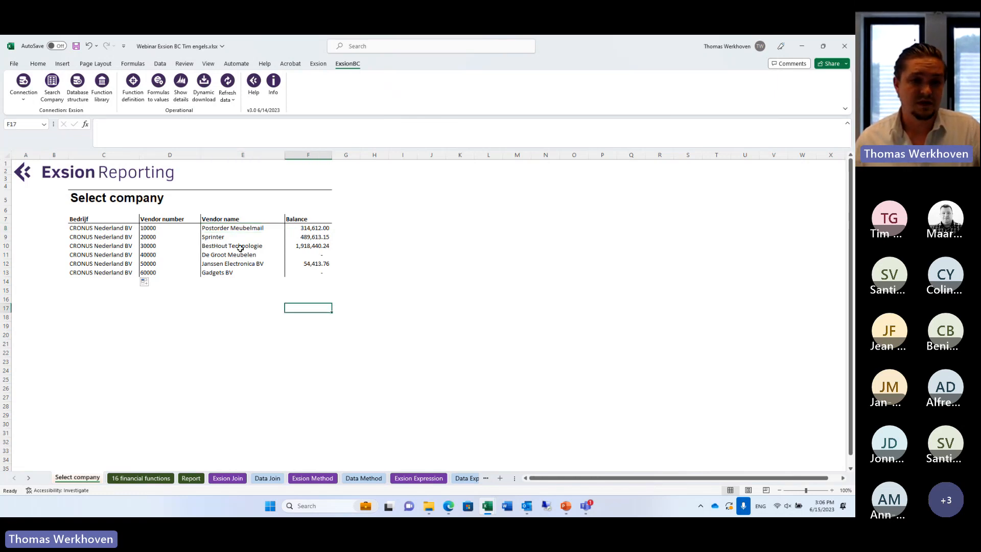
pyautogui.click(237, 227)
pyautogui.moveTo(237, 228); pyautogui.dragTo(335, 265)
pyautogui.click(468, 272)
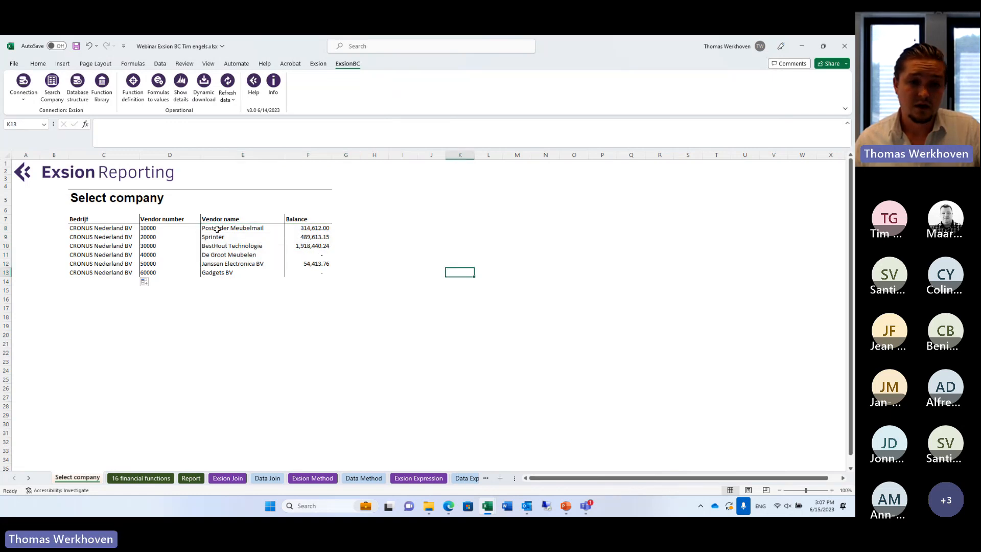
pyautogui.moveTo(240, 227); pyautogui.dragTo(317, 273)
pyautogui.click(431, 272)
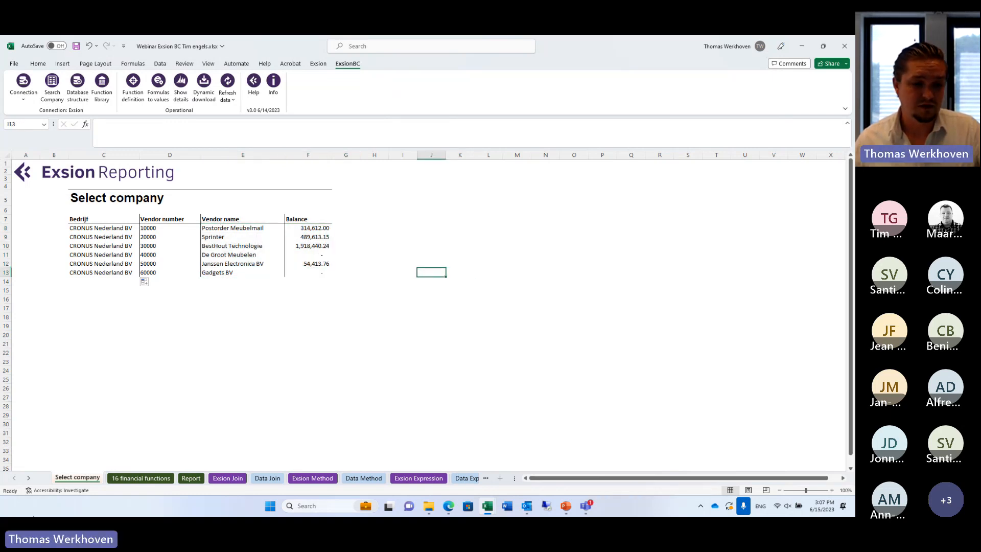
# Examine the balance and description formulas on the 16 financial functions sheet and compare the Exsion and ExsionBC add-ins.
pyautogui.click(143, 478)
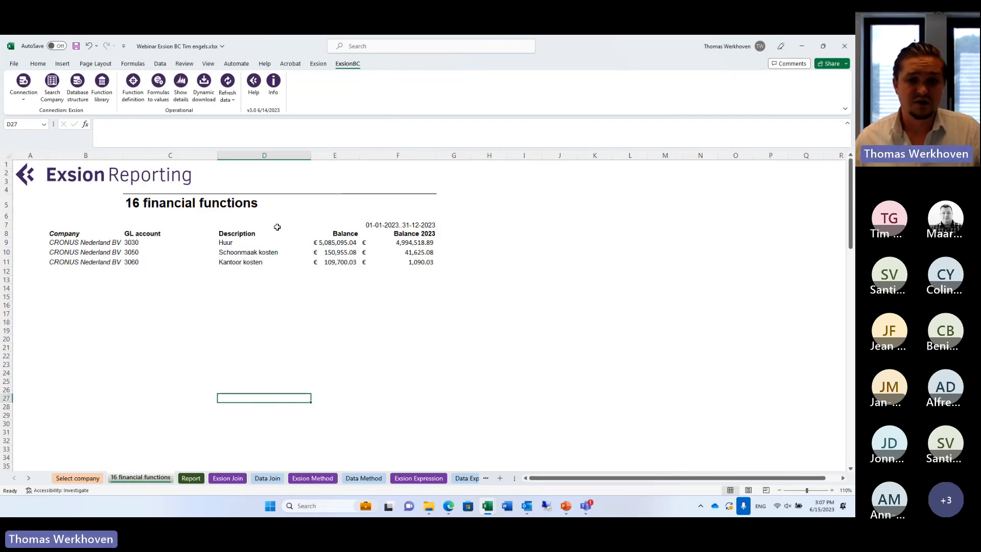
pyautogui.click(339, 242)
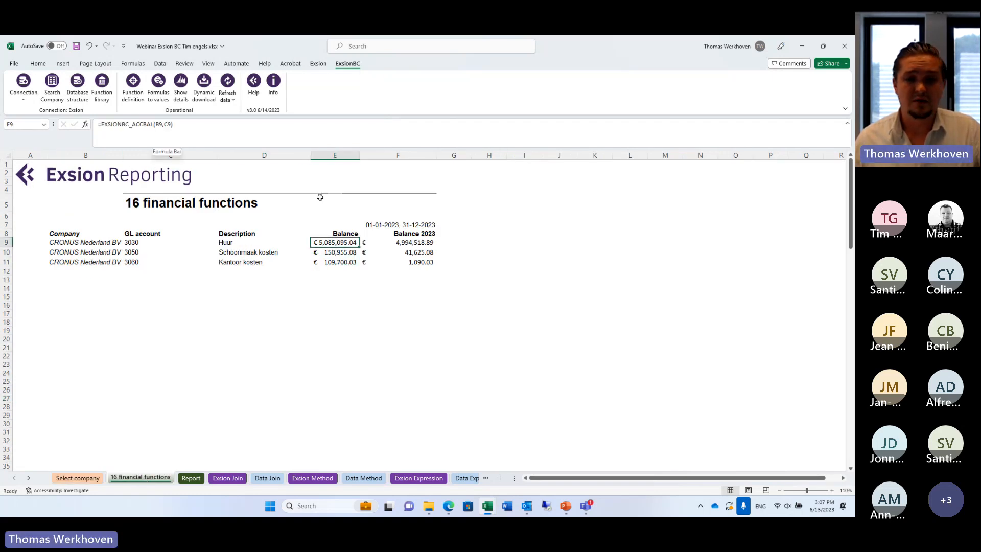
pyautogui.click(219, 241)
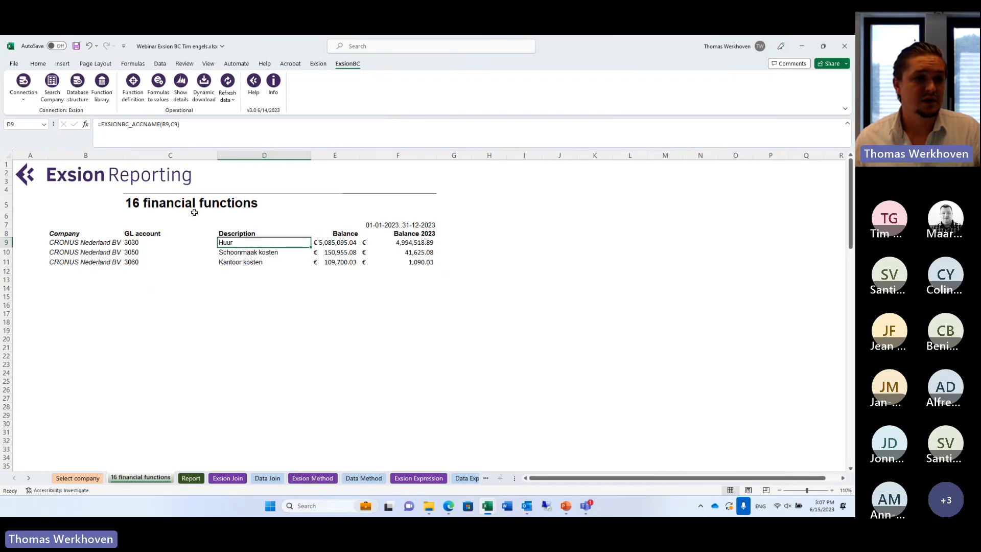
pyautogui.click(129, 124)
pyautogui.click(217, 328)
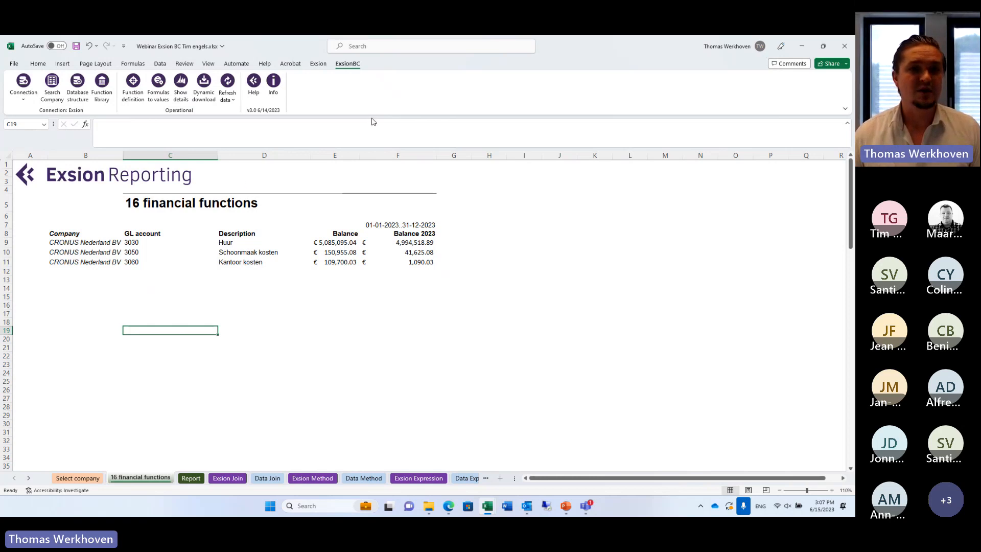
pyautogui.click(319, 65)
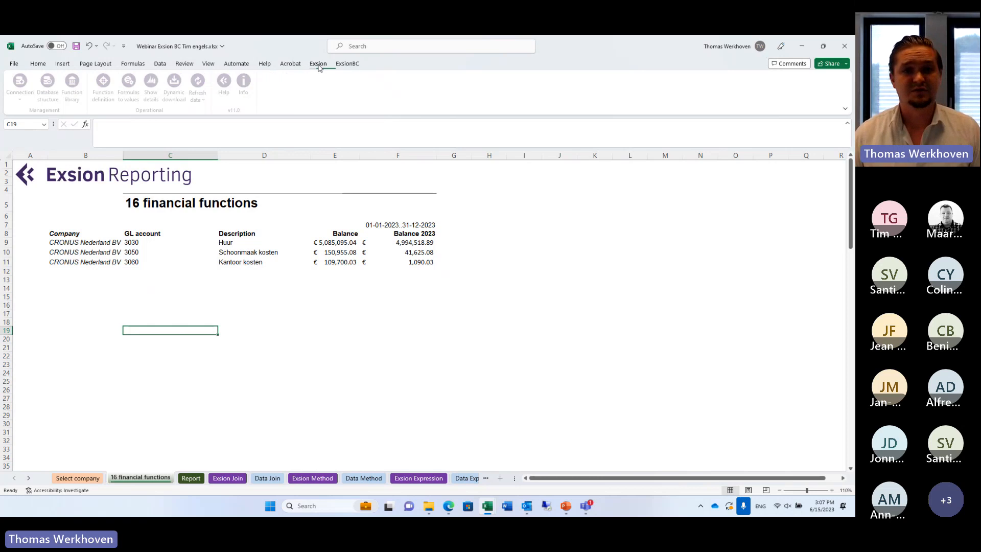
pyautogui.click(343, 65)
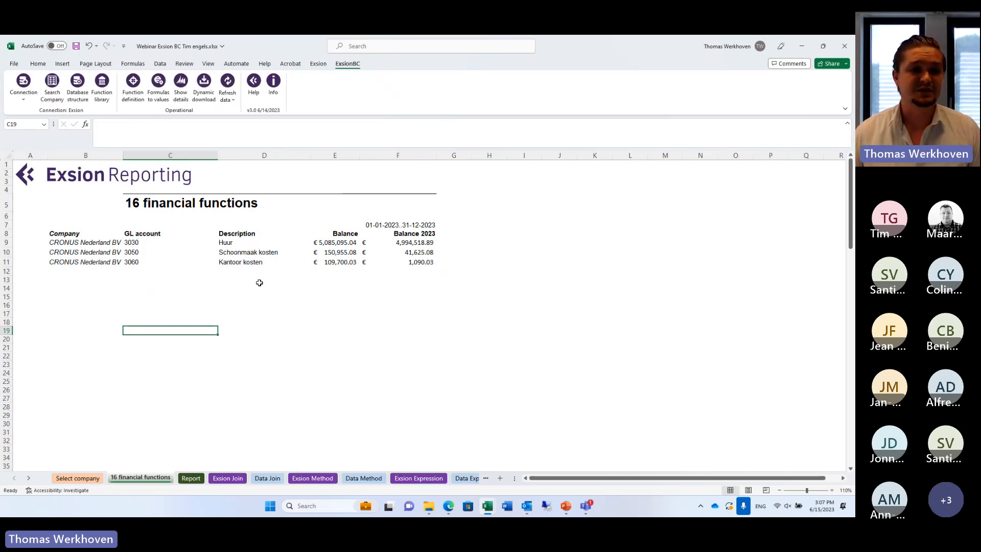
pyautogui.click(215, 282)
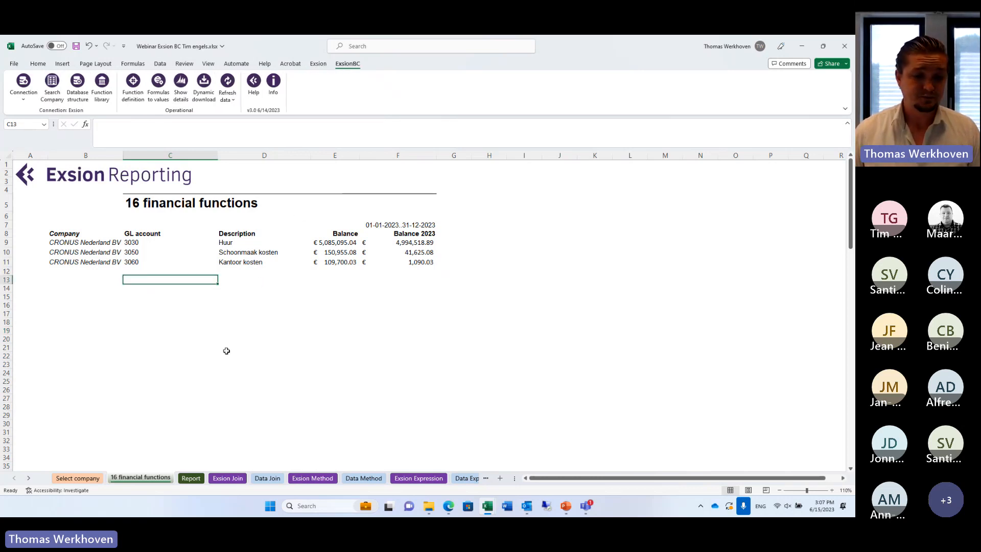
# Examine the connection entry and the company filter in the customer join definition on the Exsion Join sheet.
pyautogui.click(220, 480)
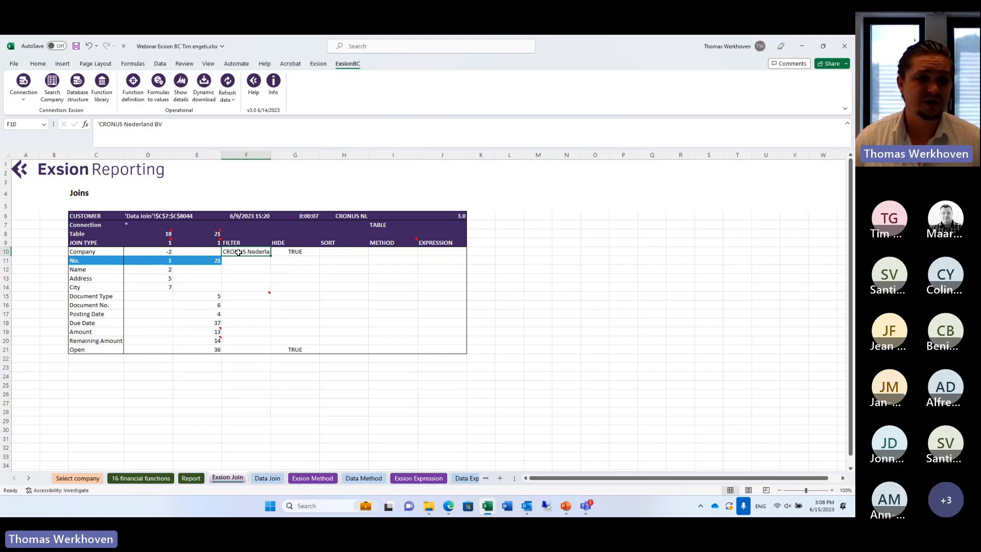
pyautogui.click(133, 224)
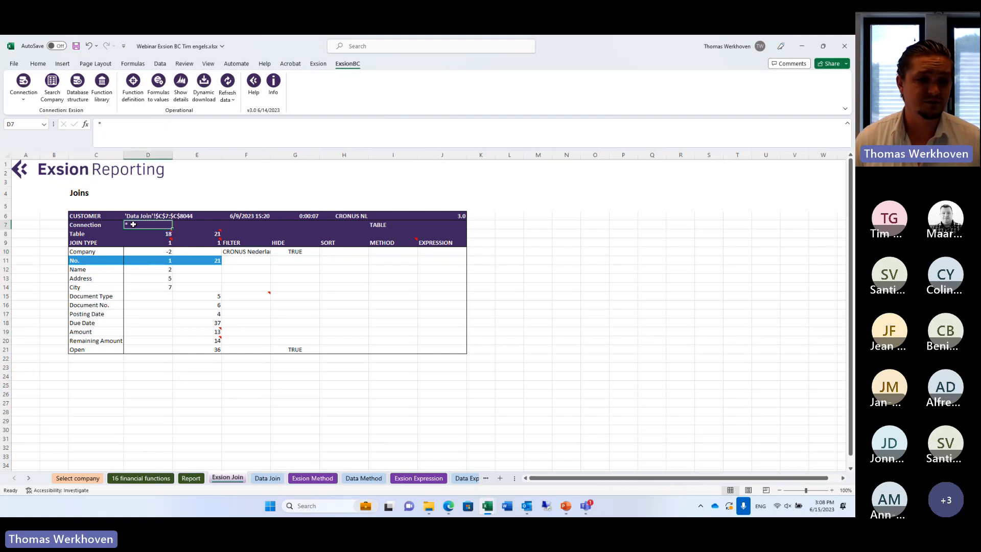
pyautogui.click(246, 251)
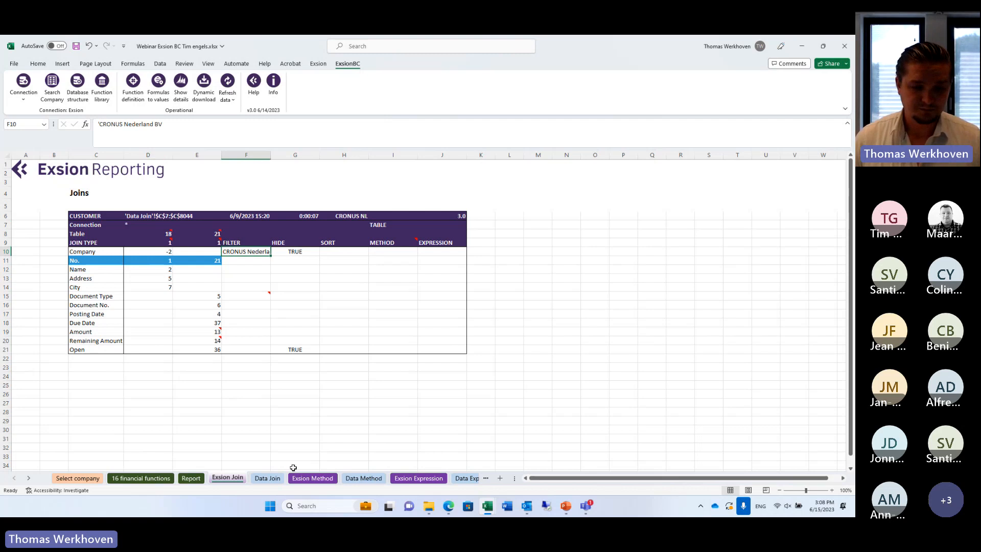
# Examine the METHOD column of the sales definition on the Exsion Method sheet, including the Posting Date entry.
pyautogui.click(307, 478)
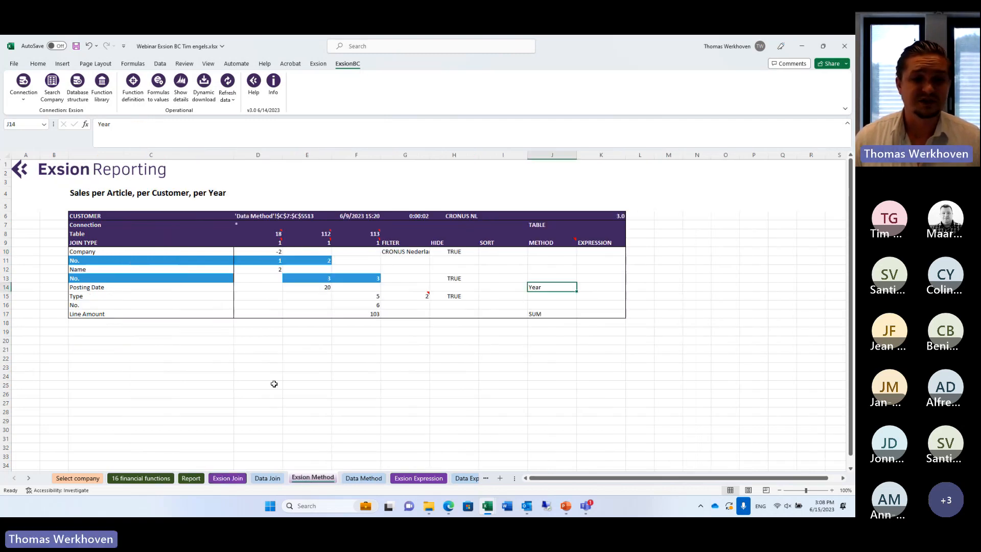
pyautogui.moveTo(537, 252); pyautogui.dragTo(547, 314)
pyautogui.click(546, 288)
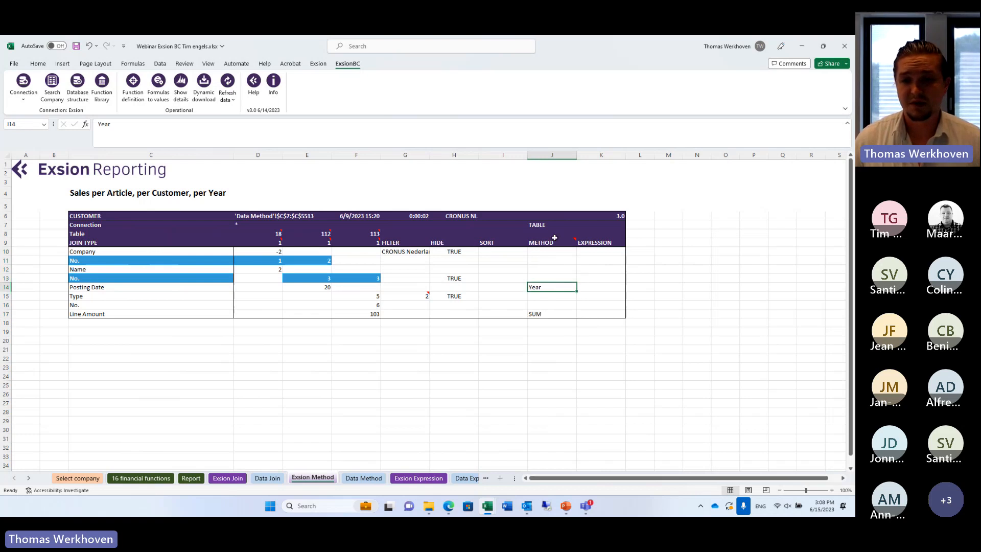
pyautogui.moveTo(554, 241)
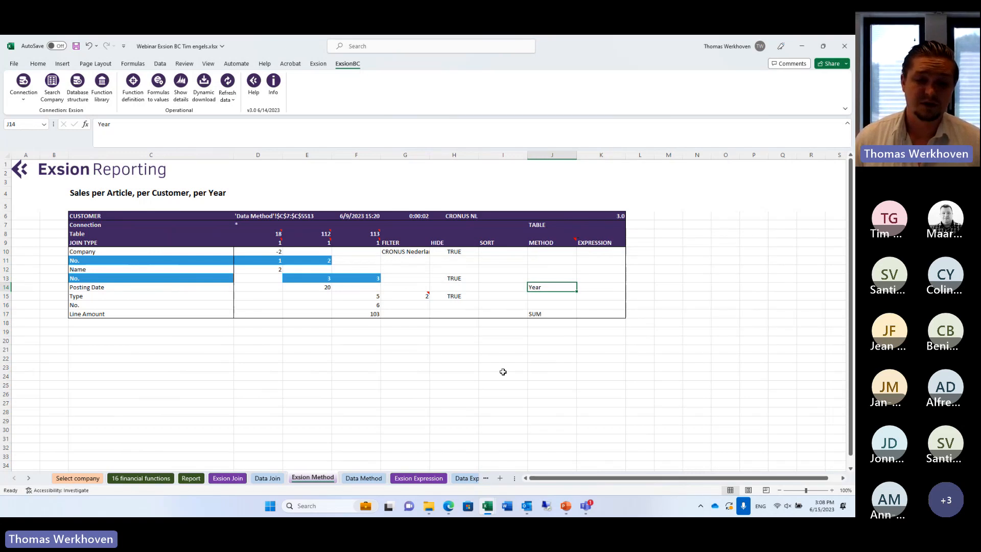
# Examine the item definition and its EXPRESSION column on the Exsion Expression sheet.
pyautogui.click(418, 478)
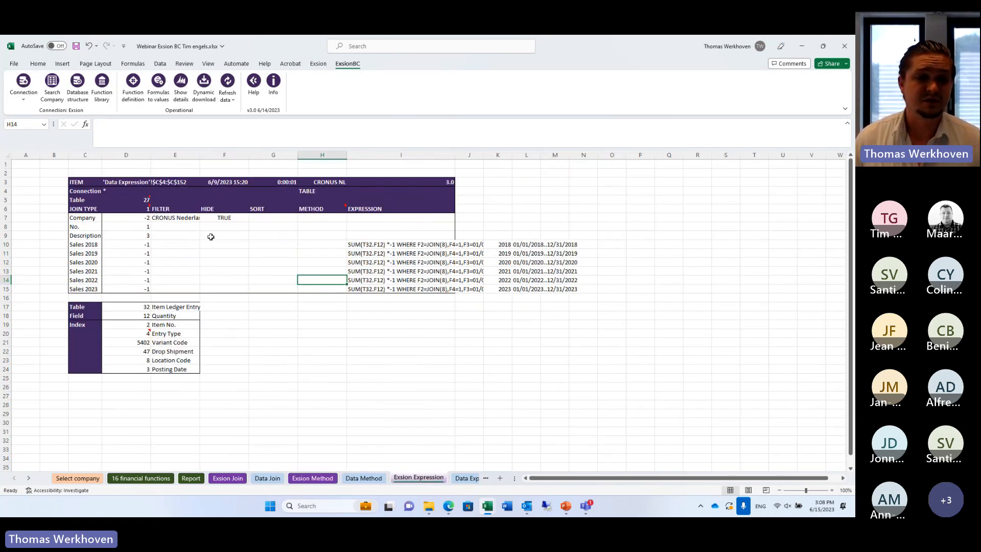
pyautogui.click(251, 236)
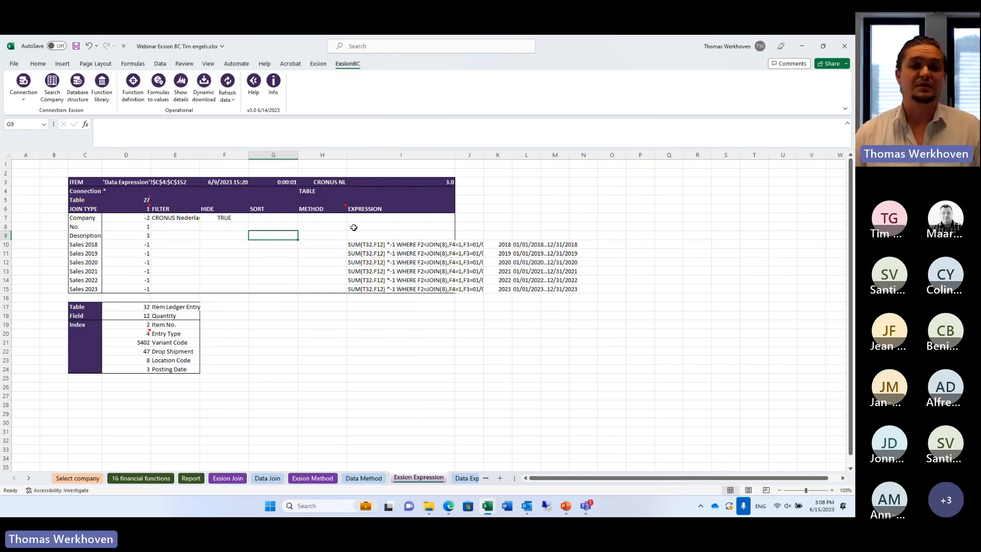
pyautogui.click(354, 228)
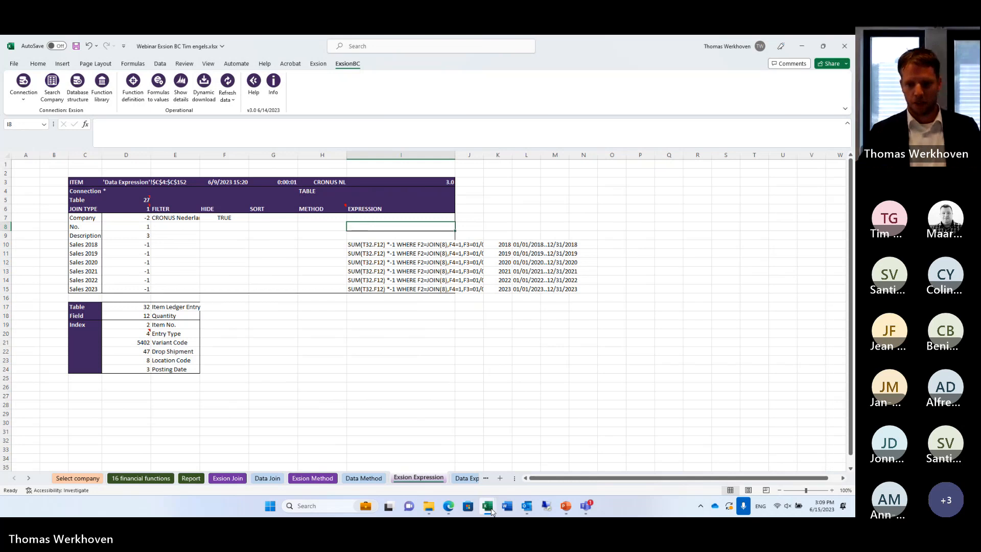
# Switch to the open ExsionBC example workbook containing the Convert Functions sheet.
pyautogui.moveTo(487, 506)
pyautogui.click(534, 440)
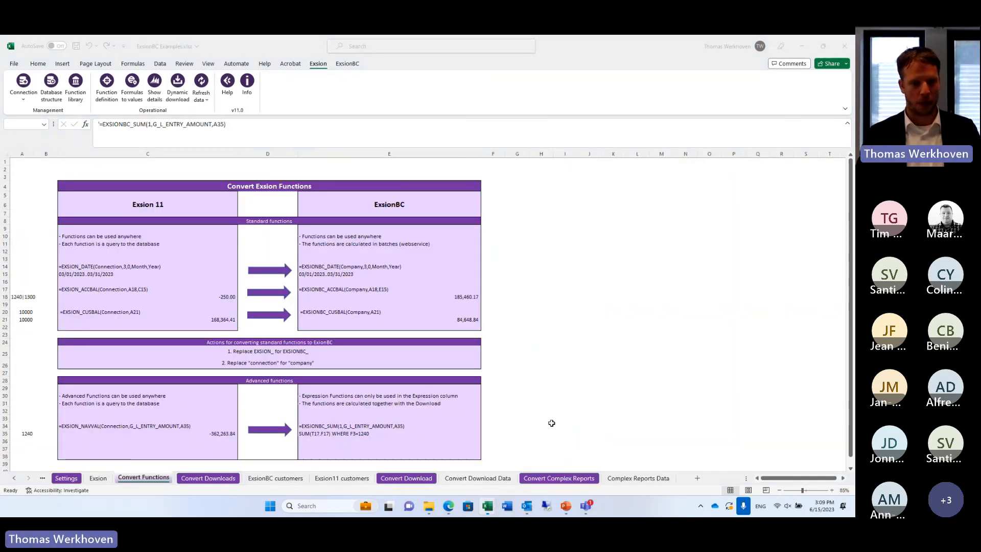
# Check the named cells for the old Connection and the new Company on the Settings sheet.
pyautogui.click(92, 478)
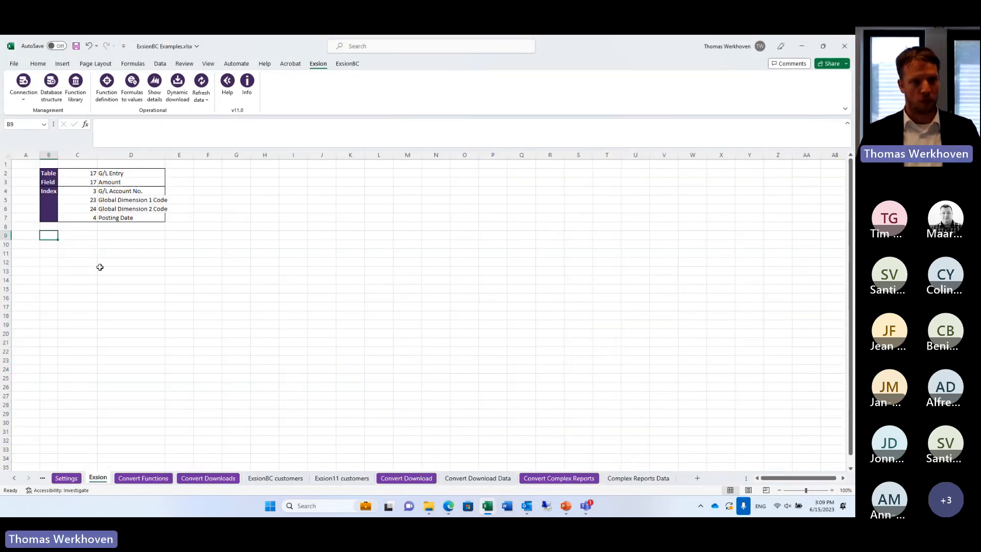
pyautogui.click(68, 479)
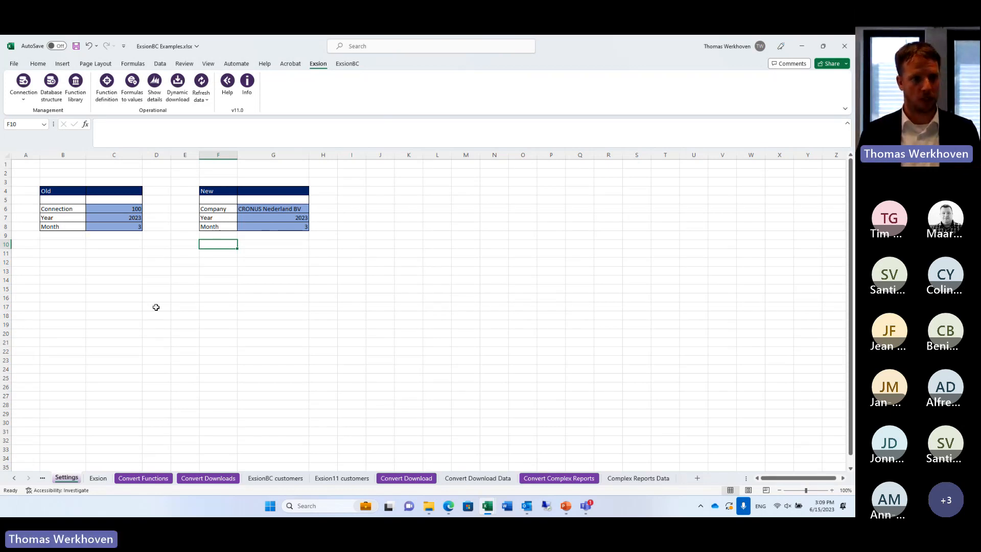
pyautogui.click(129, 207)
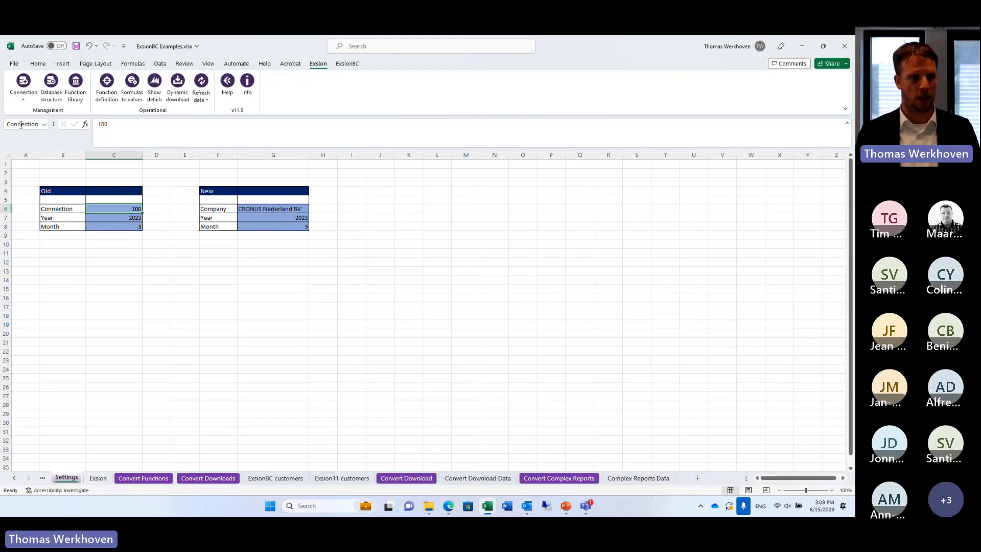
pyautogui.click(265, 208)
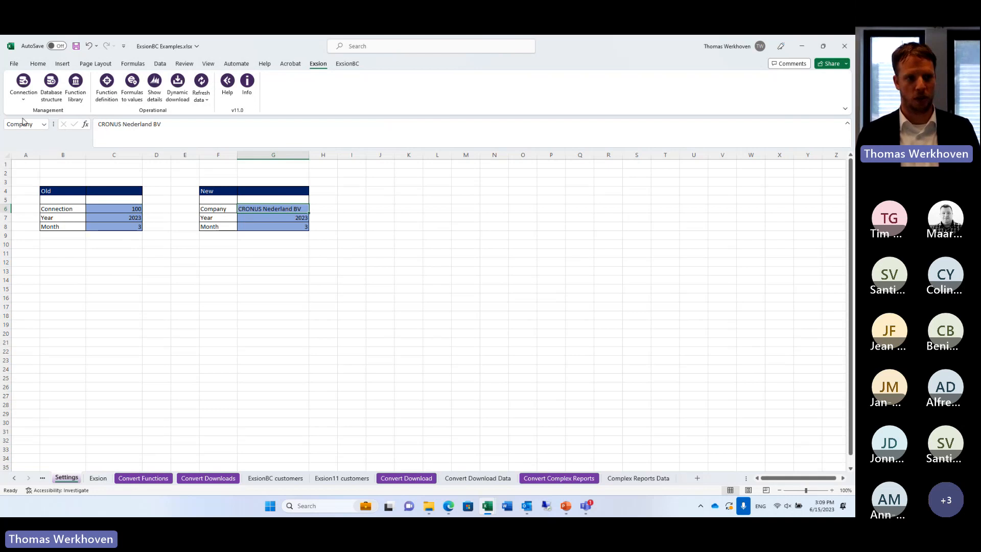
# Review the notes on how Exsion 11 standard functions work on the Convert Functions sheet.
pyautogui.click(137, 478)
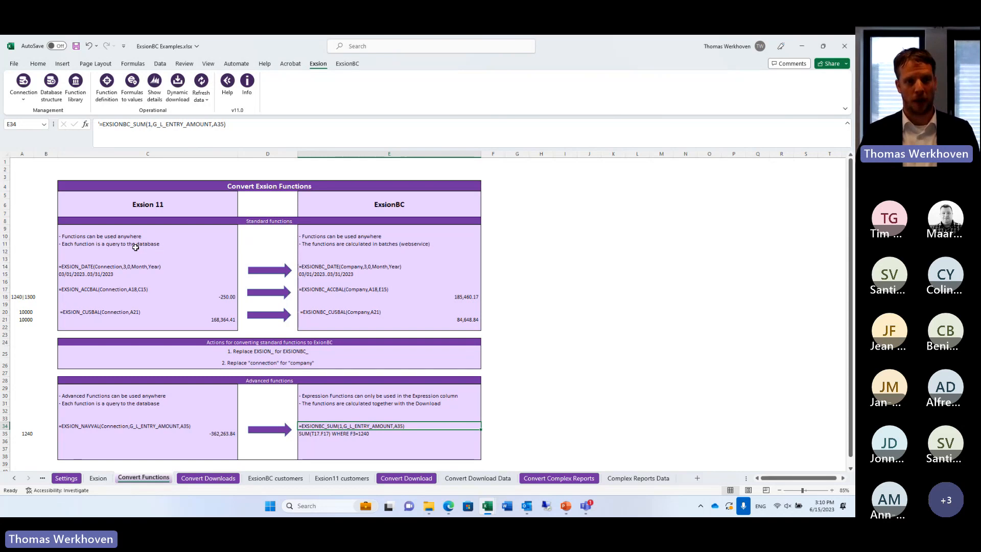
pyautogui.click(79, 236)
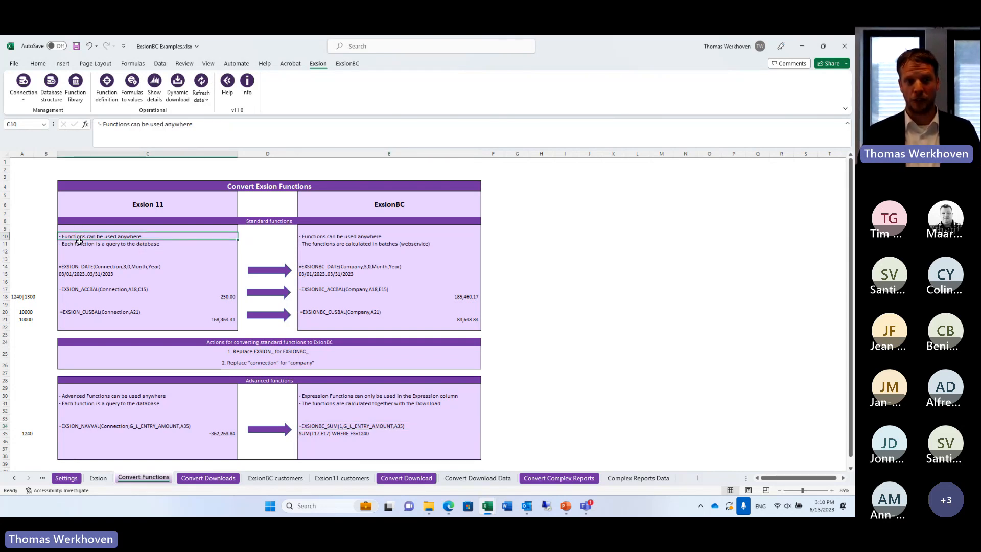
pyautogui.click(80, 244)
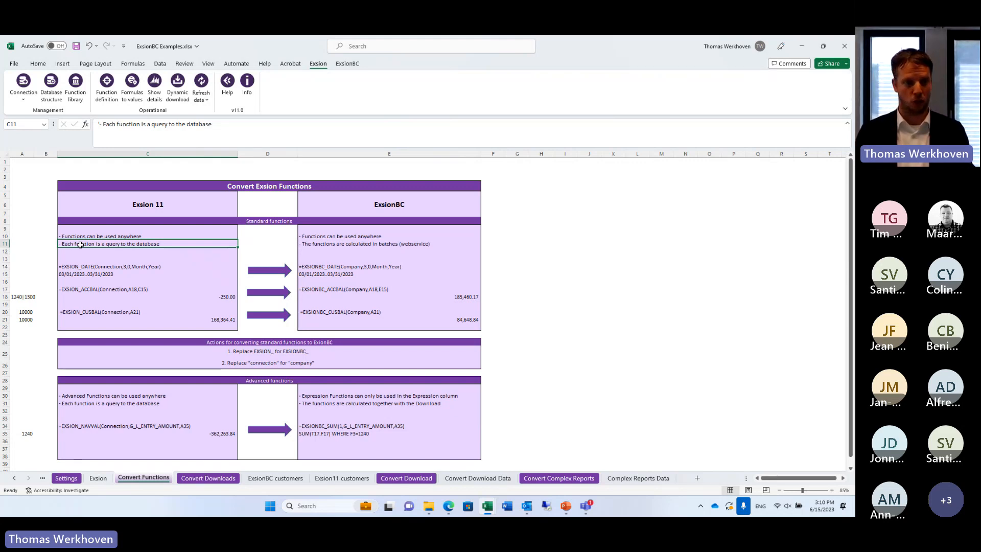
# Compare the formulas and function arguments of EXSION_DATE and EXSIONBC_DATE in the standard functions section.
pyautogui.click(81, 263)
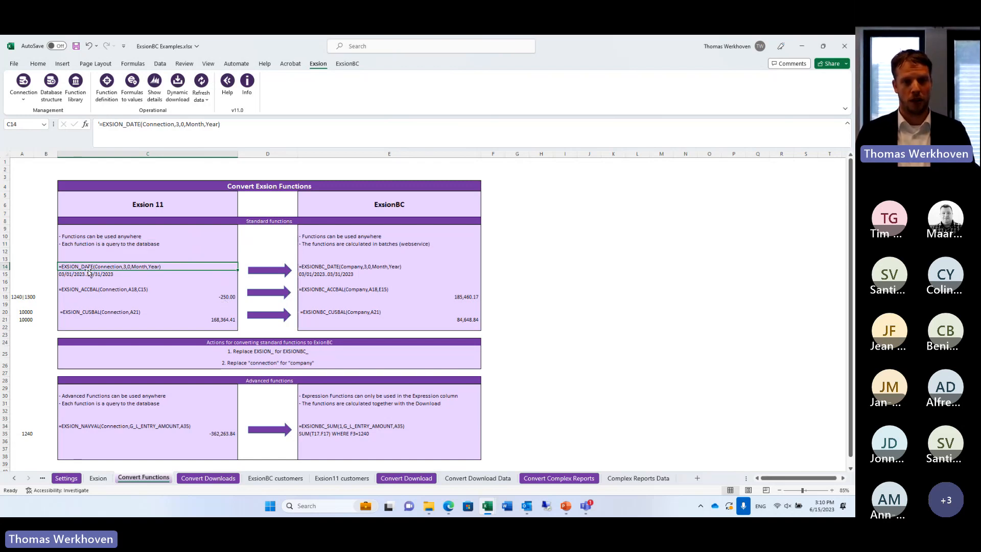
pyautogui.click(319, 268)
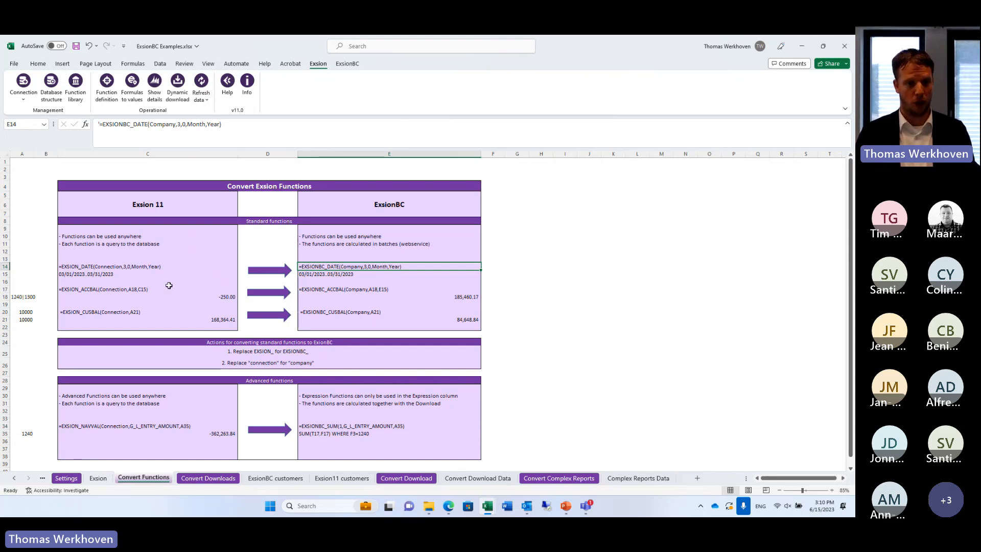
pyautogui.click(95, 275)
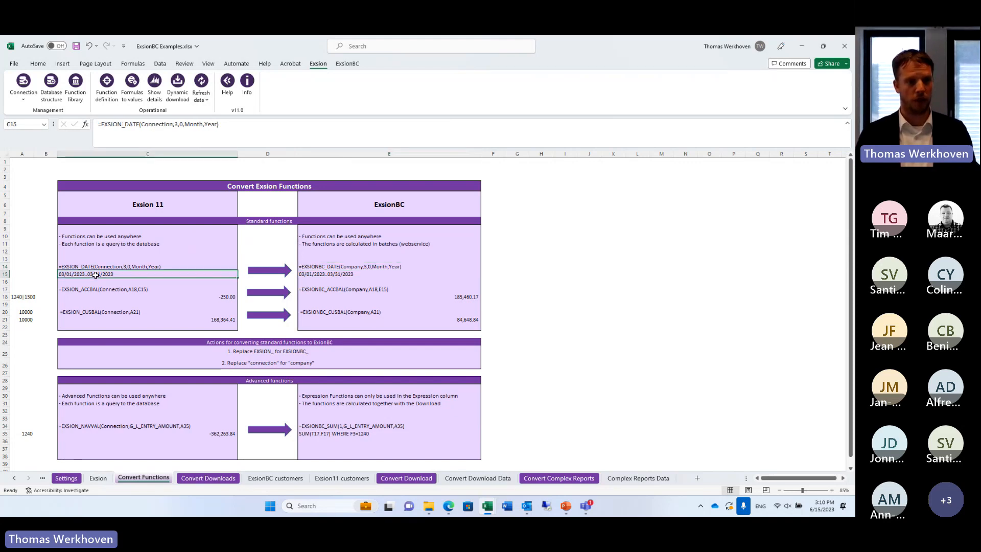
pyautogui.click(85, 125)
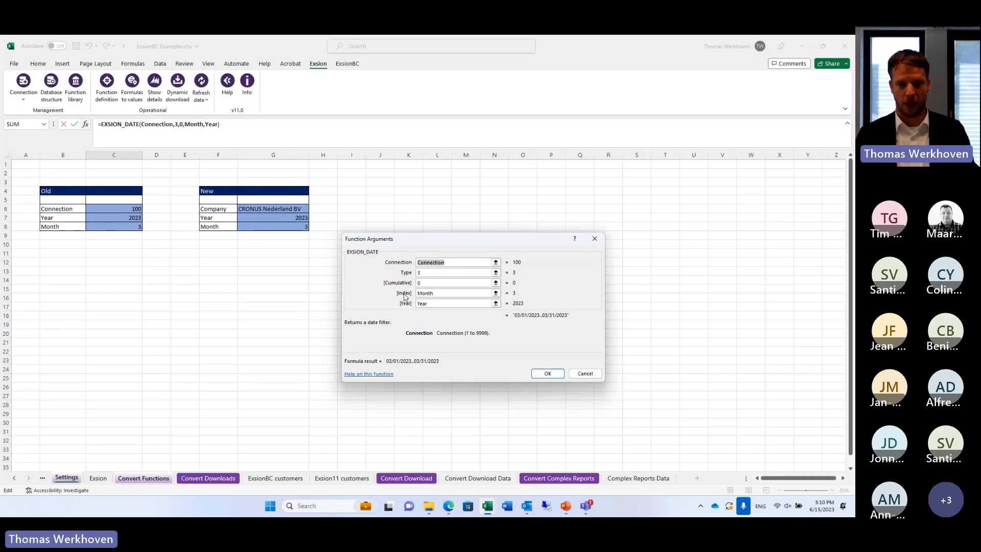
pyautogui.click(547, 374)
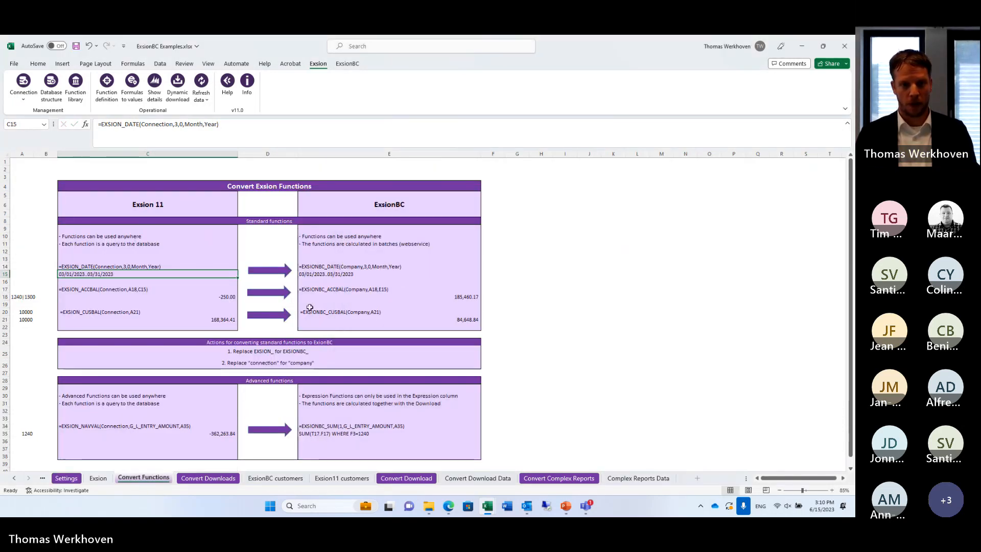
pyautogui.click(321, 275)
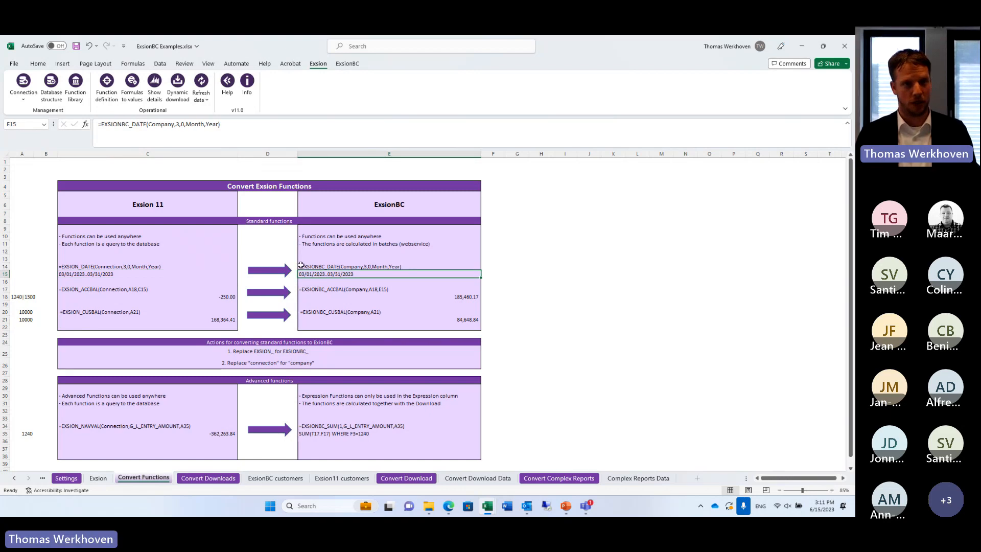
pyautogui.click(86, 125)
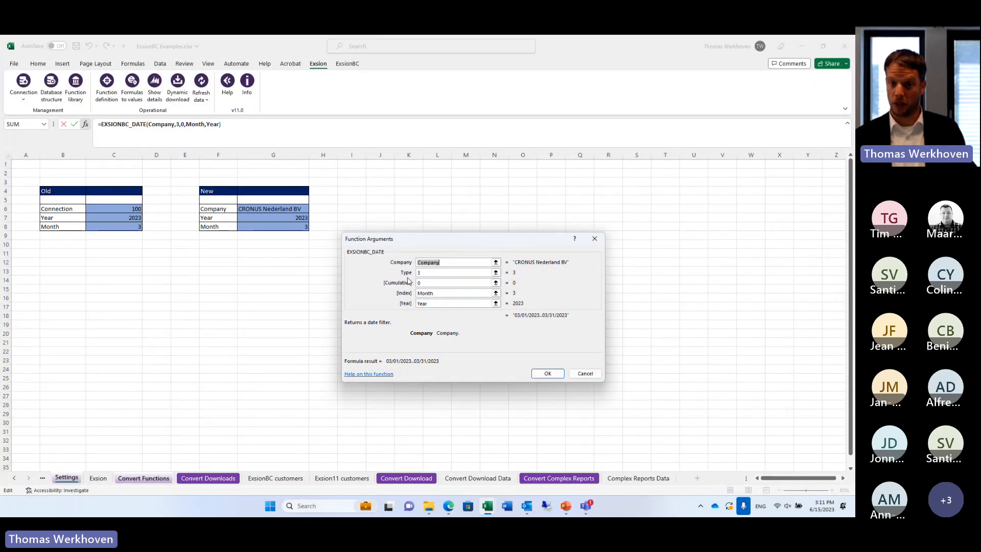
pyautogui.click(544, 373)
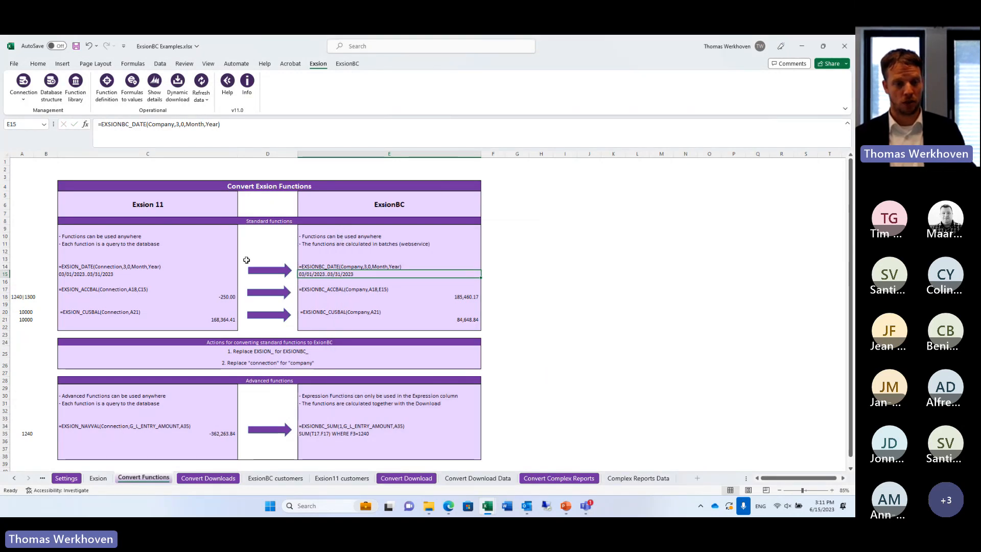
# Compare the EXSION_ACCBAL and EXSIONBC_ACCBAL formulas and select the ExsionBC account balance in cell E18.
pyautogui.click(102, 290)
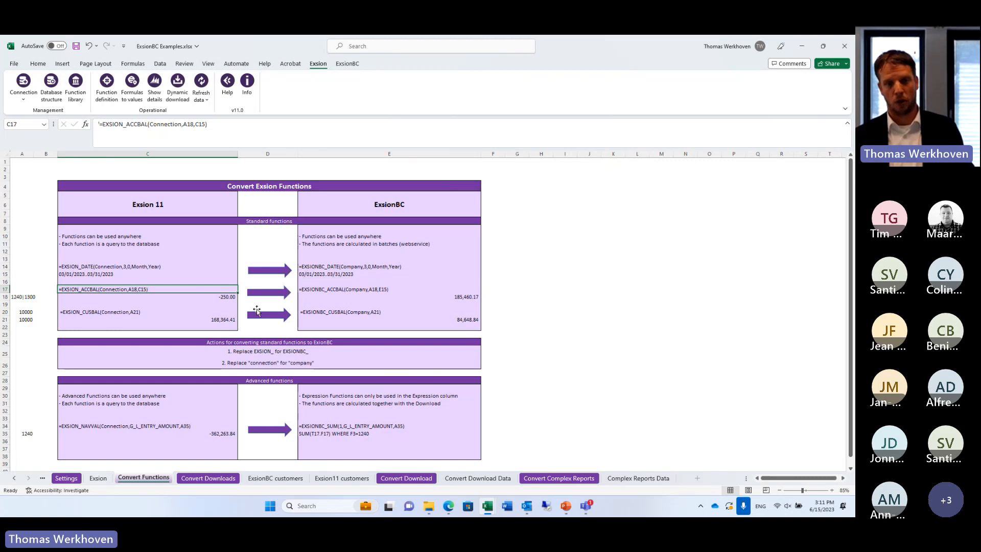
pyautogui.click(319, 289)
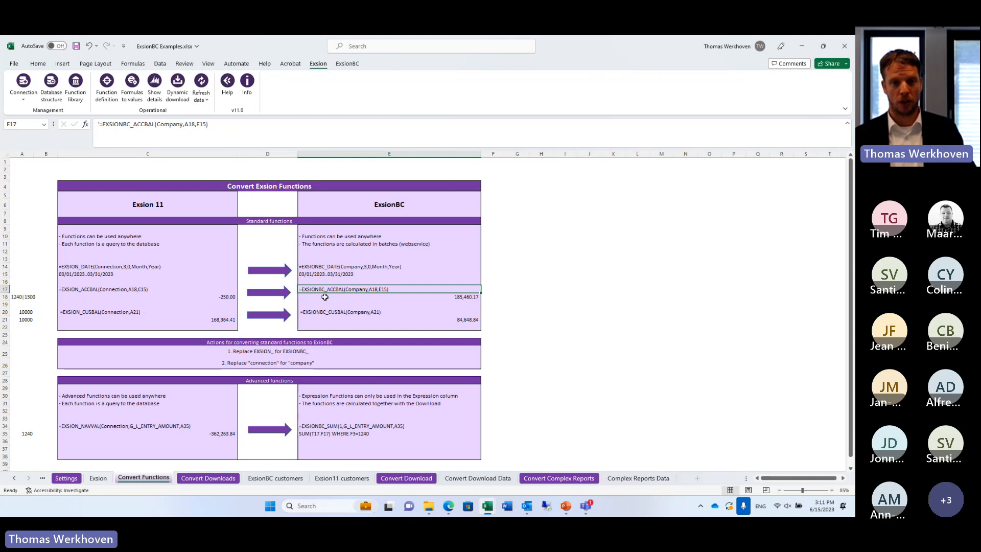
pyautogui.click(325, 296)
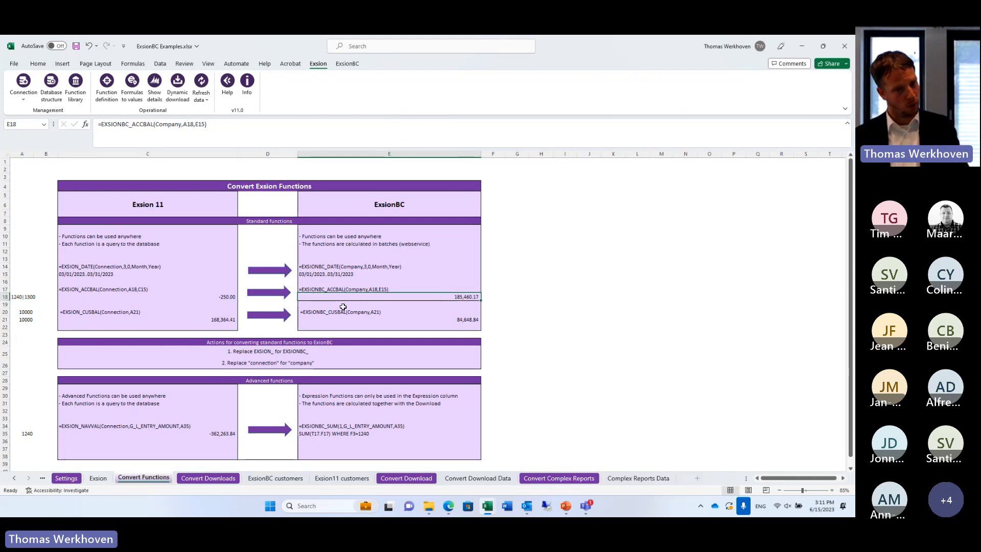
# Set the Show details option in the ExsionBC user settings to Webclient.
pyautogui.click(251, 90)
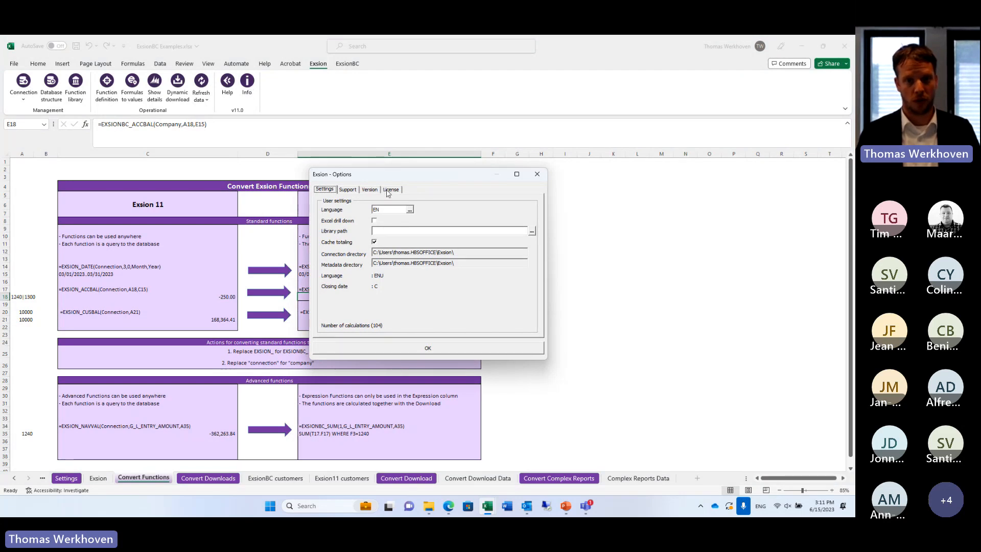
pyautogui.click(536, 173)
pyautogui.click(347, 64)
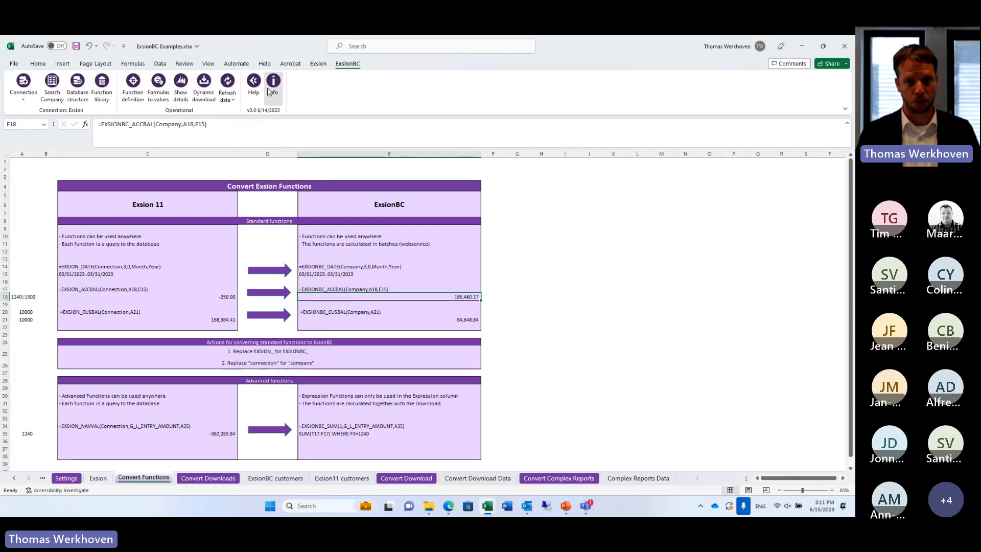
pyautogui.click(274, 84)
pyautogui.click(409, 203)
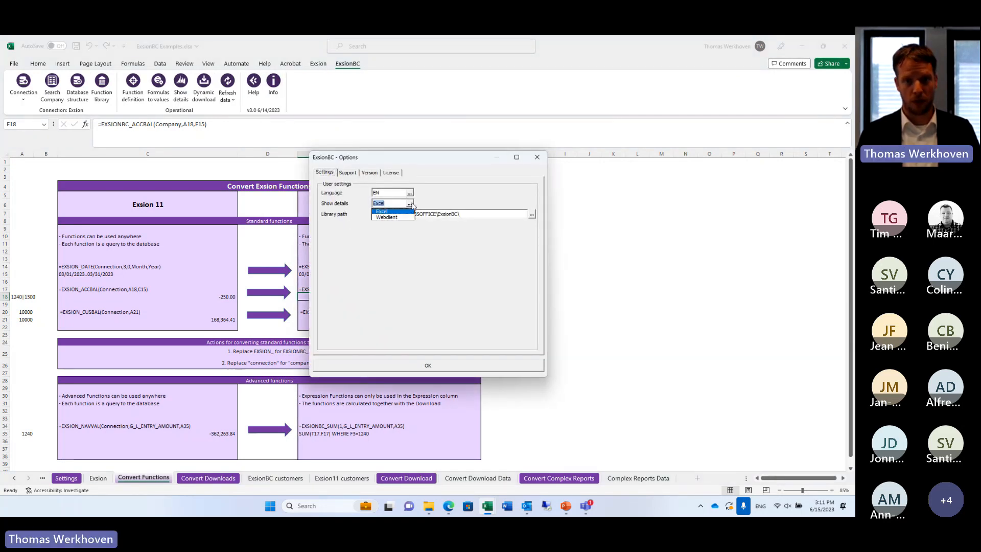
pyautogui.click(396, 218)
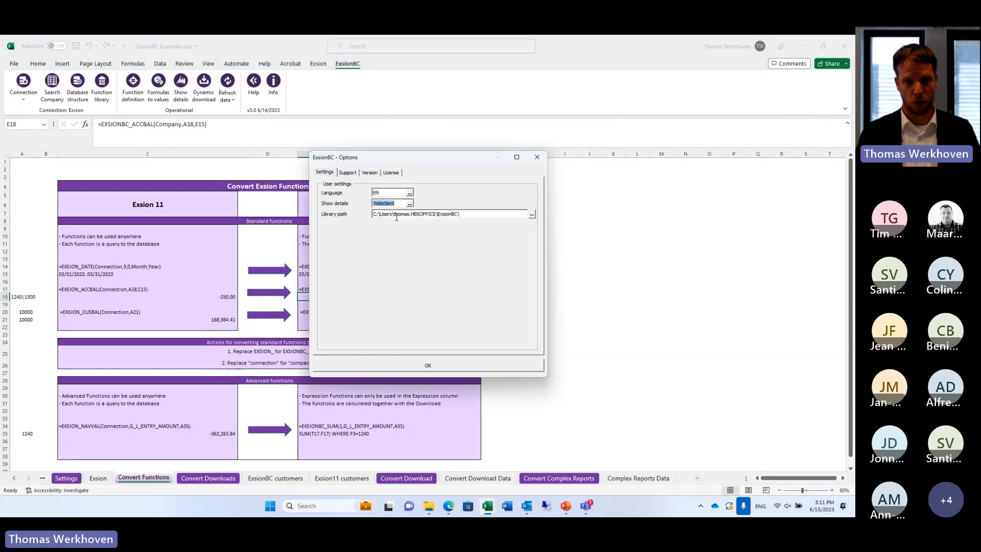
pyautogui.click(416, 365)
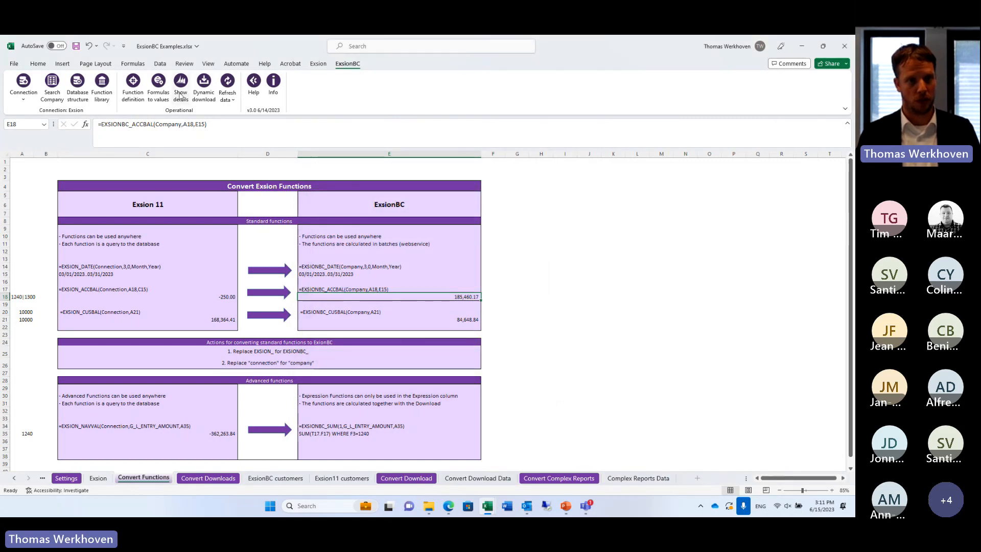
# Show the general ledger entries behind the account balance in E18 in Business Central, and return to the Excel workbook.
pyautogui.doubleClick(393, 298)
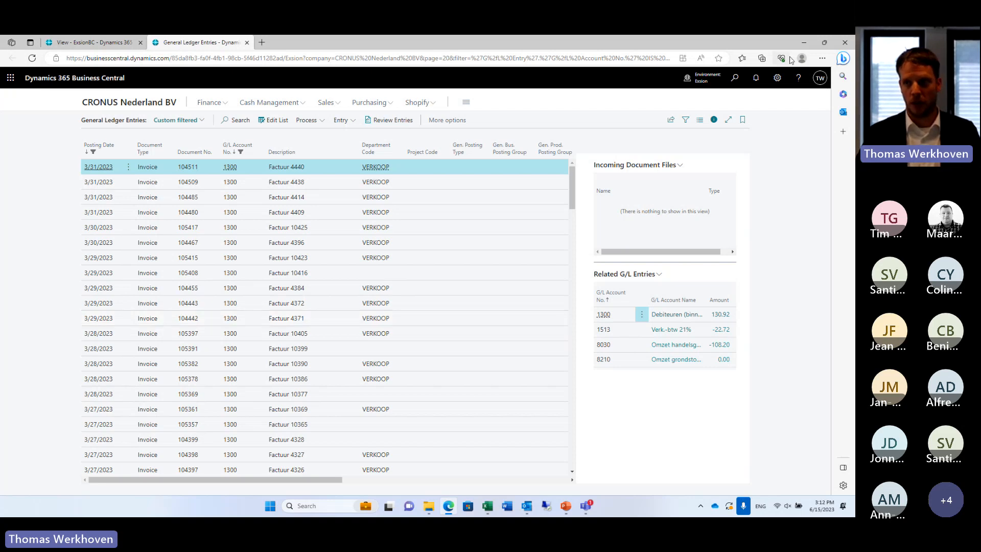
pyautogui.click(803, 45)
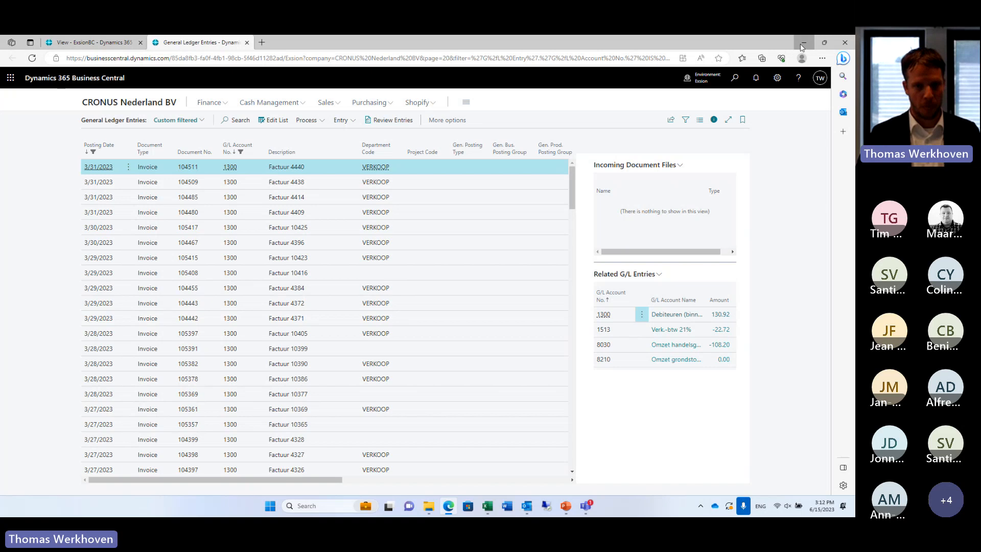
# Set the Show details option in the ExsionBC user settings to Excel.
pyautogui.click(273, 82)
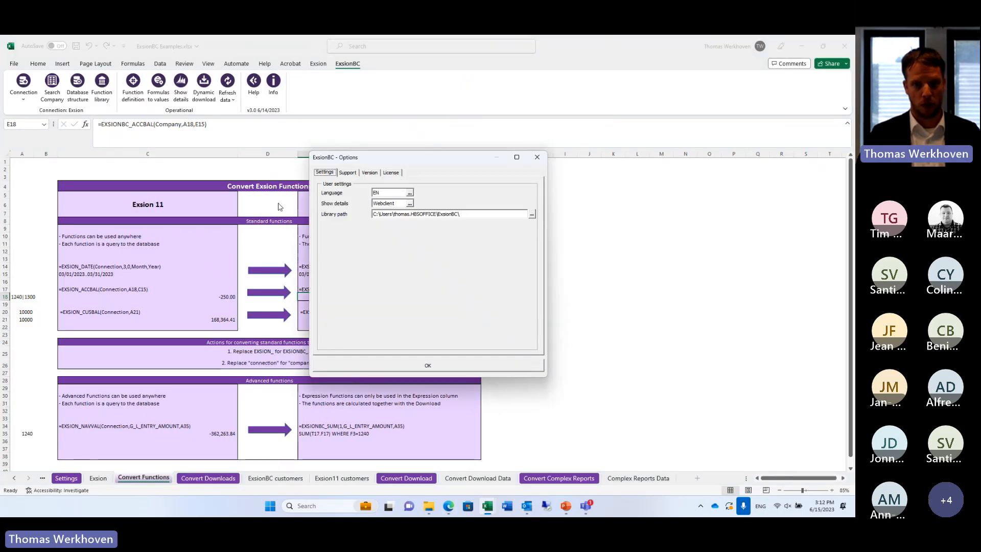
pyautogui.click(409, 204)
pyautogui.click(404, 217)
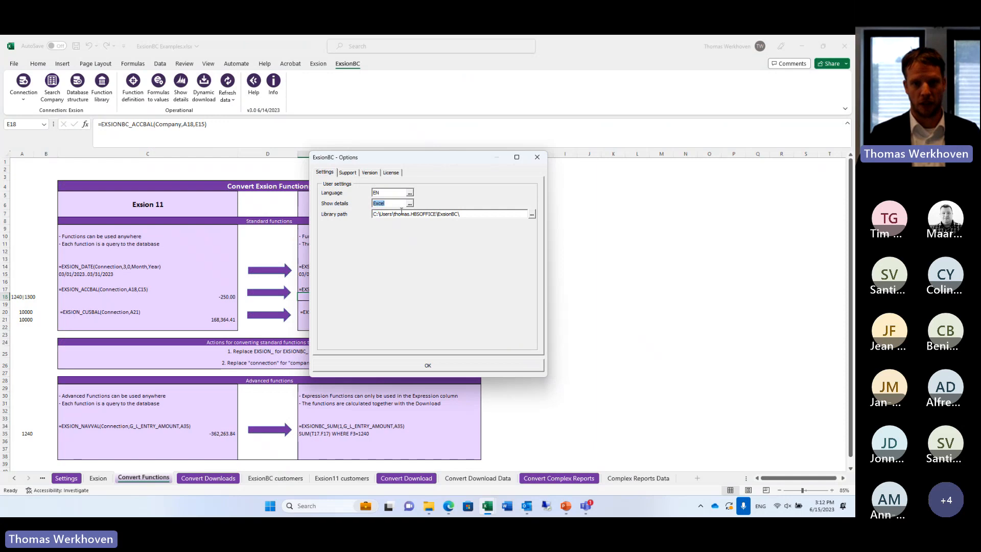
pyautogui.click(407, 365)
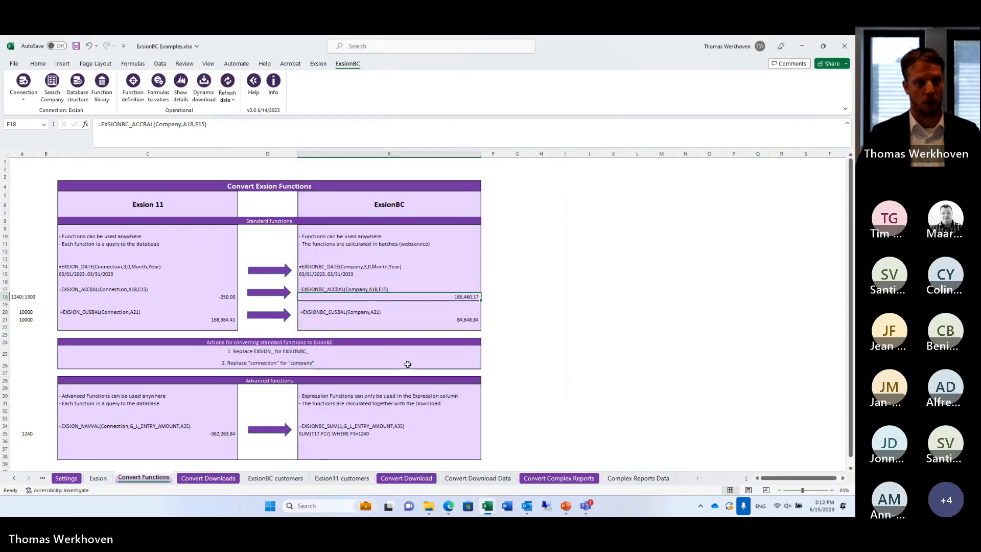
# Show the details of the E18 account balance in Excel, check the generated ExsionBC definition sheet, and close the details workbook.
pyautogui.click(181, 91)
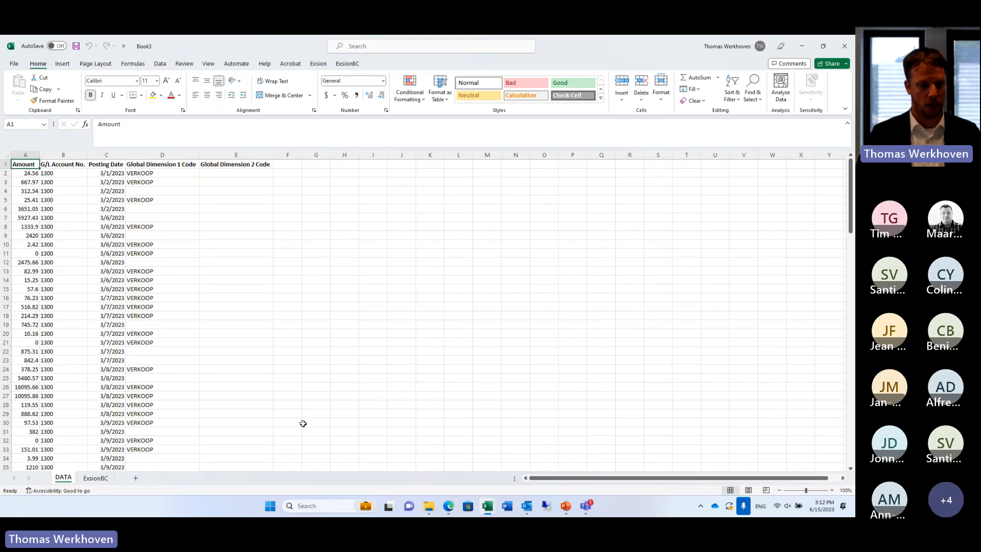
pyautogui.click(97, 479)
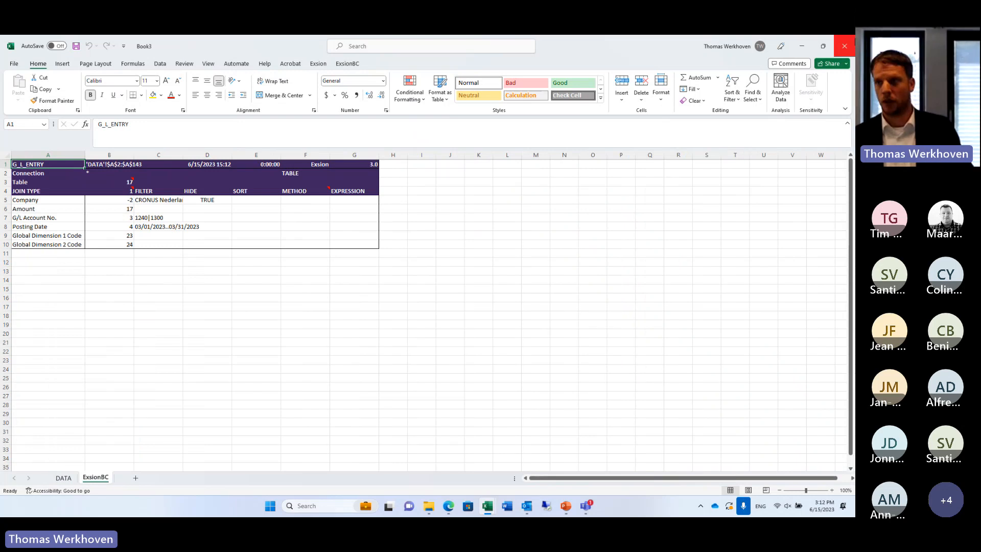
pyautogui.click(846, 47)
pyautogui.click(454, 351)
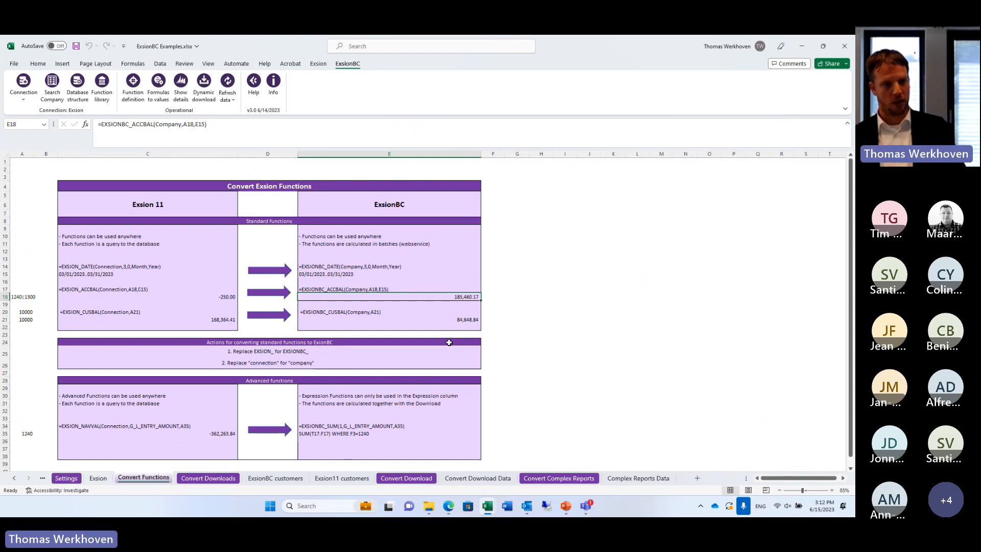
# Review the Exsion 11 advanced functions note, and compare the Connection entries of both customer definitions on the Convert Downloads sheet.
pyautogui.click(184, 397)
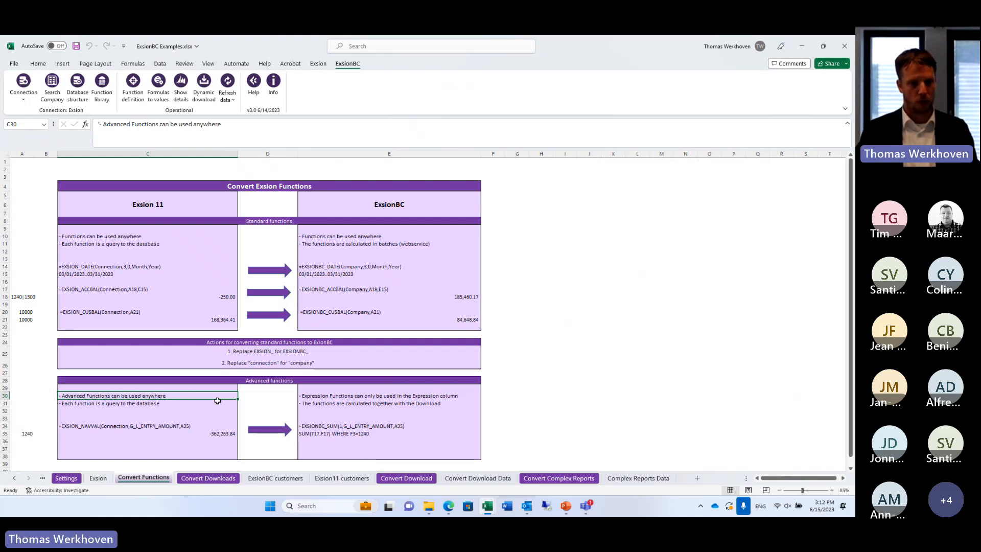
pyautogui.click(205, 480)
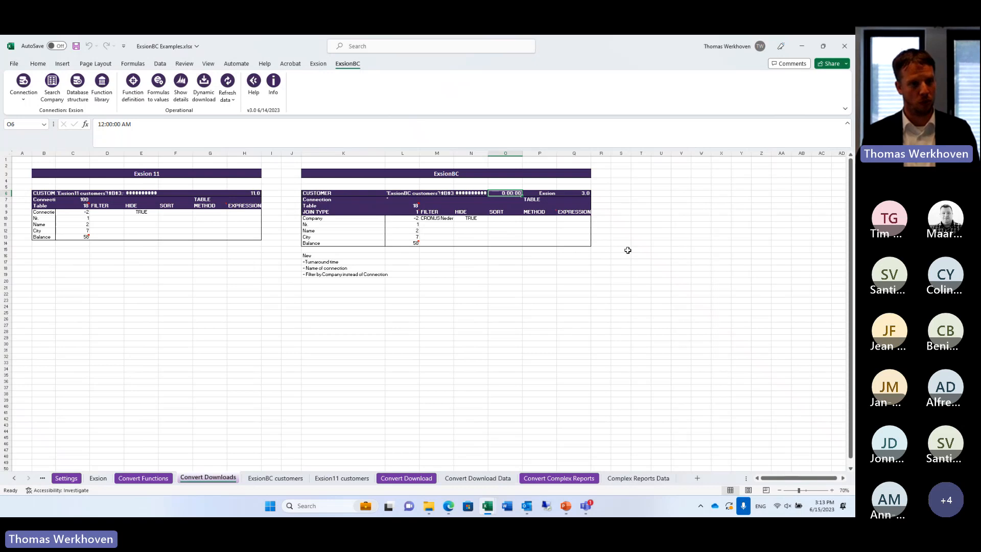
pyautogui.click(72, 200)
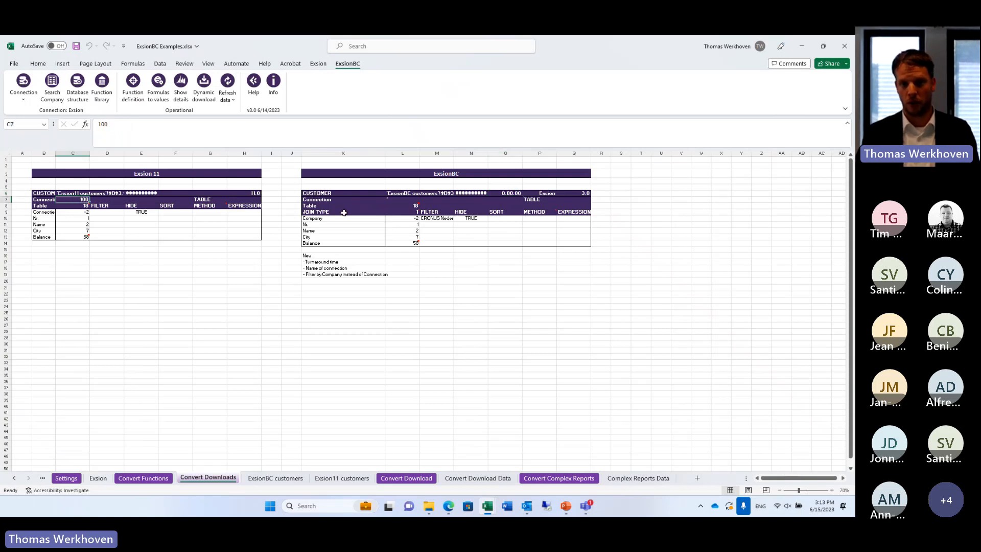
pyautogui.click(394, 199)
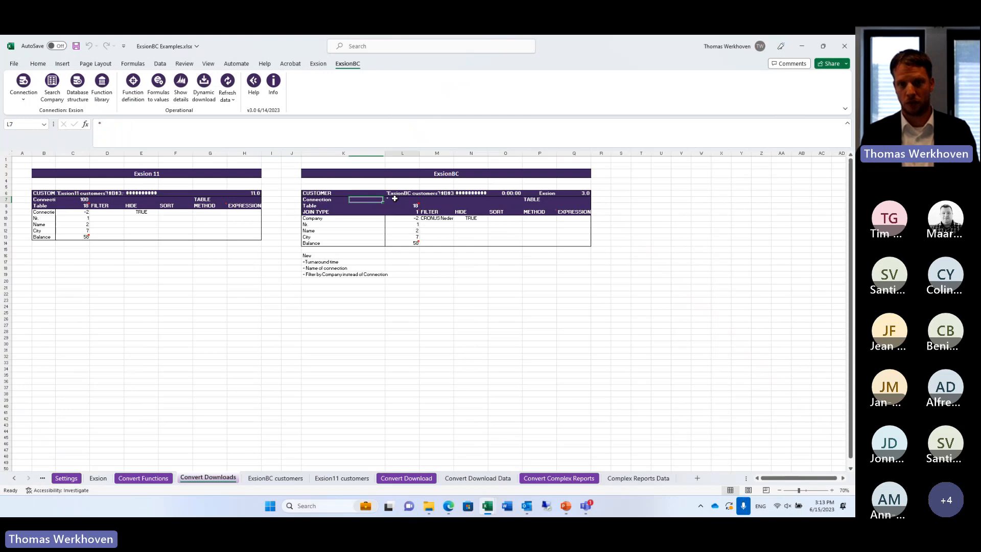
# Fill the Company filter in M10 of the ExsionBC customer definition with CRONUS Nederland BV using Search Company.
pyautogui.click(440, 218)
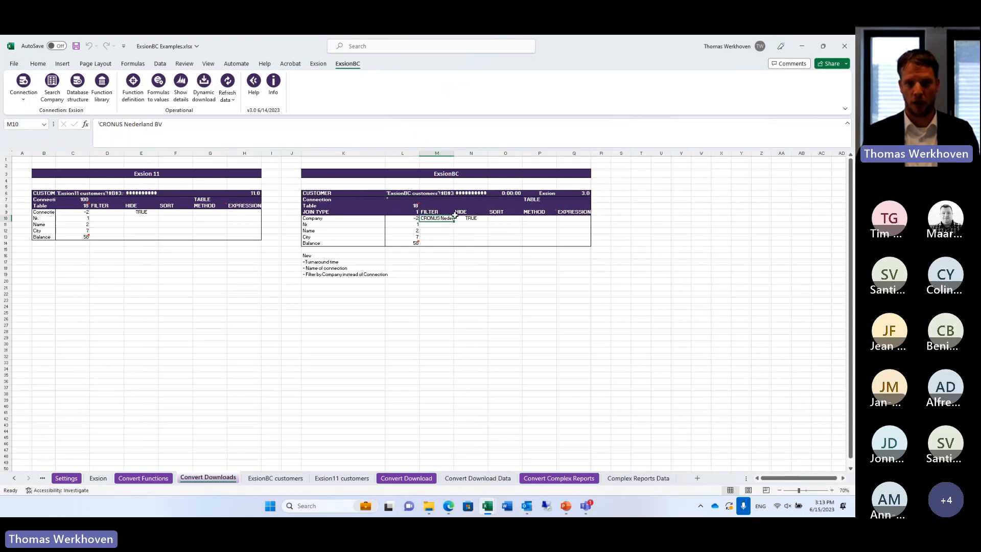
pyautogui.click(55, 96)
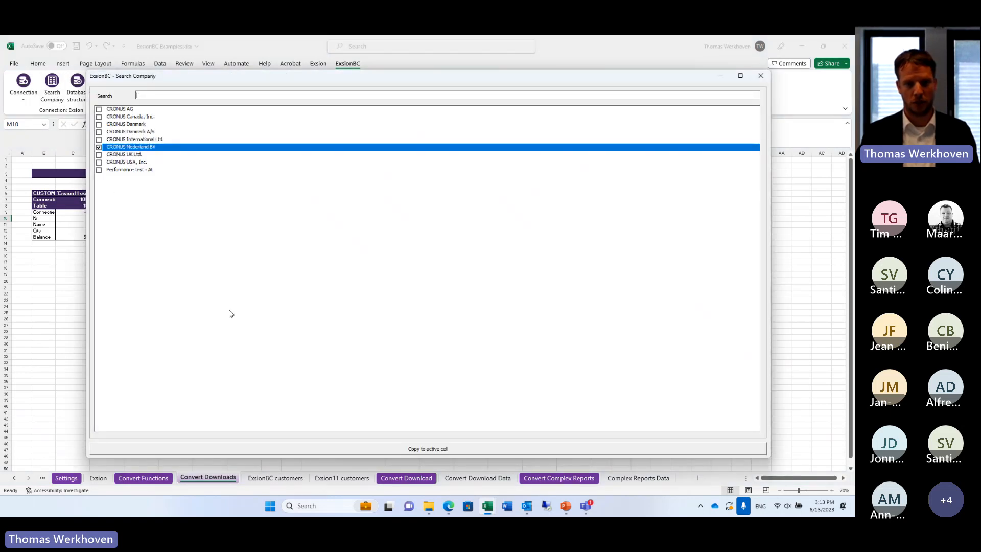
pyautogui.click(419, 449)
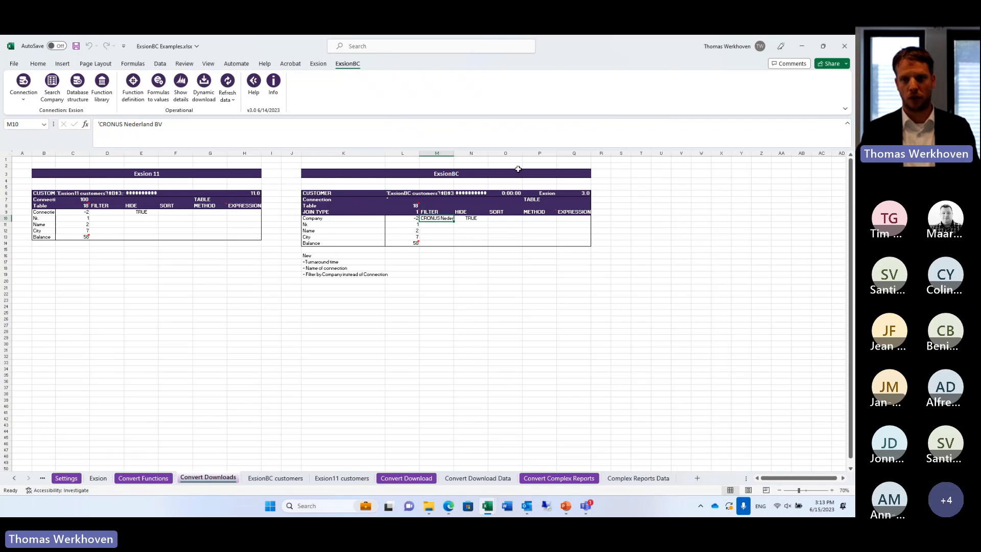
# Examine the turnaround time in O6 and the field rows of the ExsionBC customer definition.
pyautogui.click(511, 194)
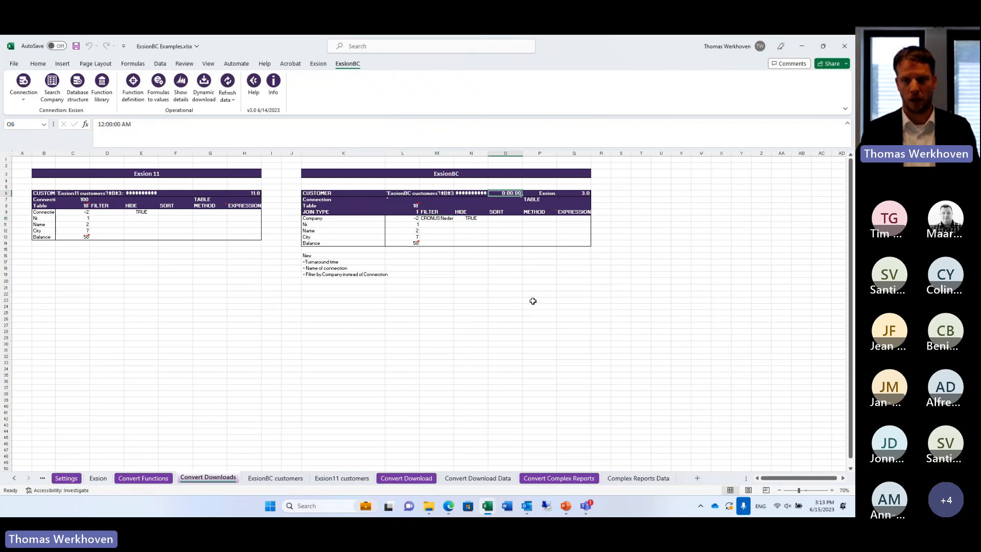
pyautogui.click(533, 301)
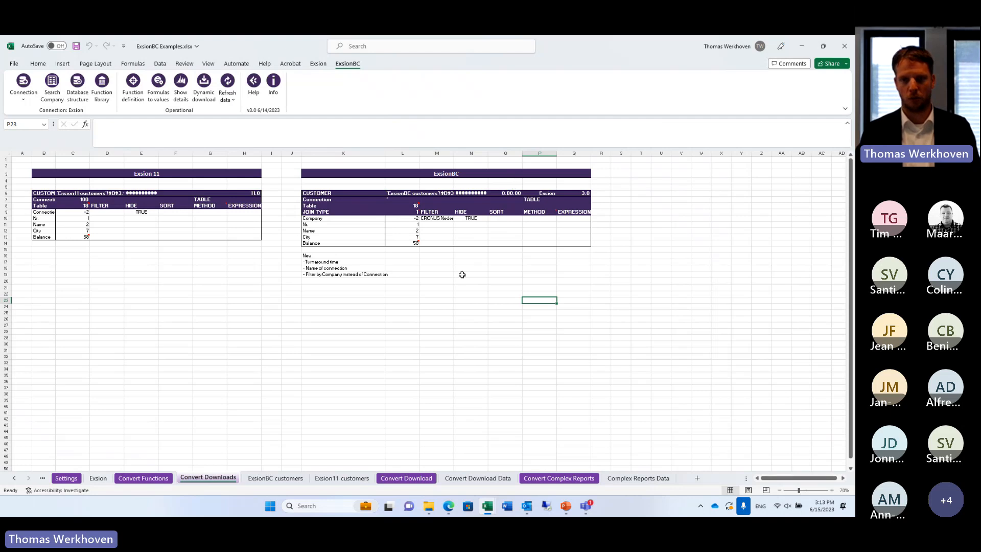
pyautogui.click(355, 225)
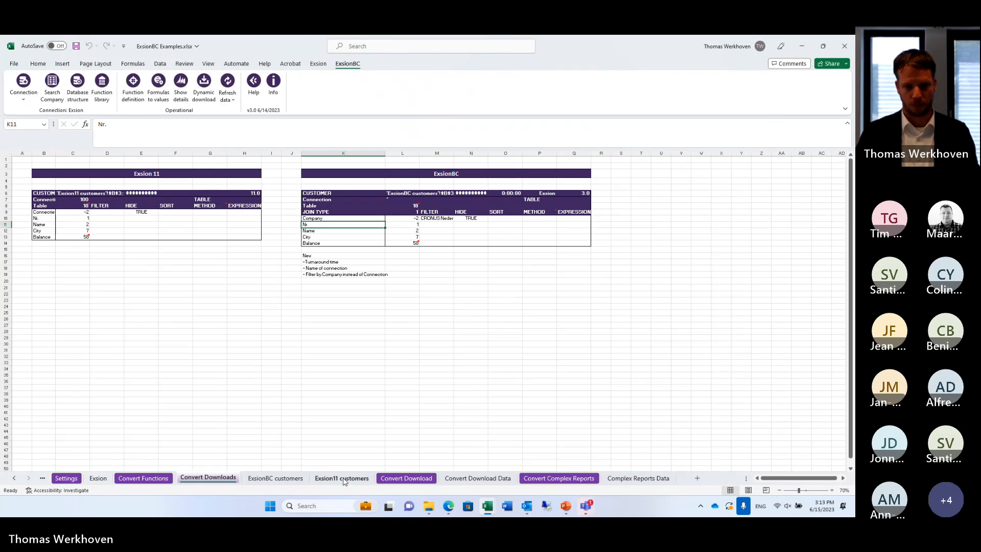
# Rename the defined name EXSION_DATA_G_L_ACCOUNT, used on the Convert Download sheet, to EXSIONBC_DATA_G_L_ACCOUNT.
pyautogui.click(399, 478)
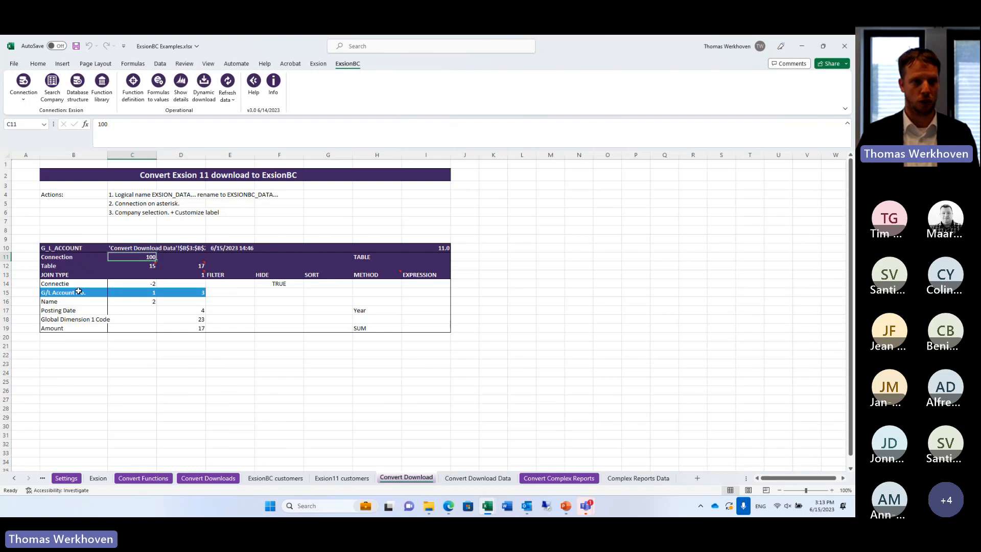
pyautogui.click(137, 63)
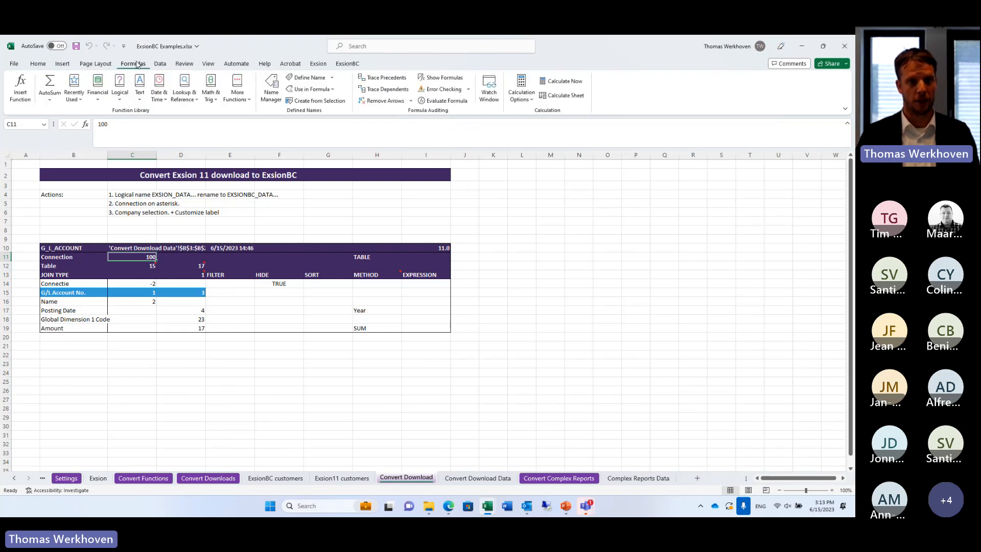
pyautogui.click(272, 89)
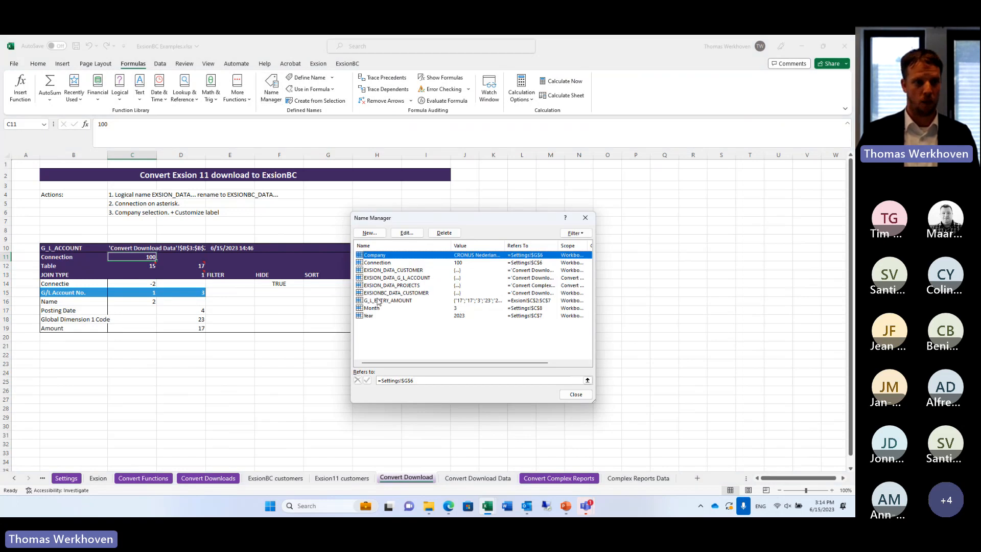
pyautogui.click(380, 281)
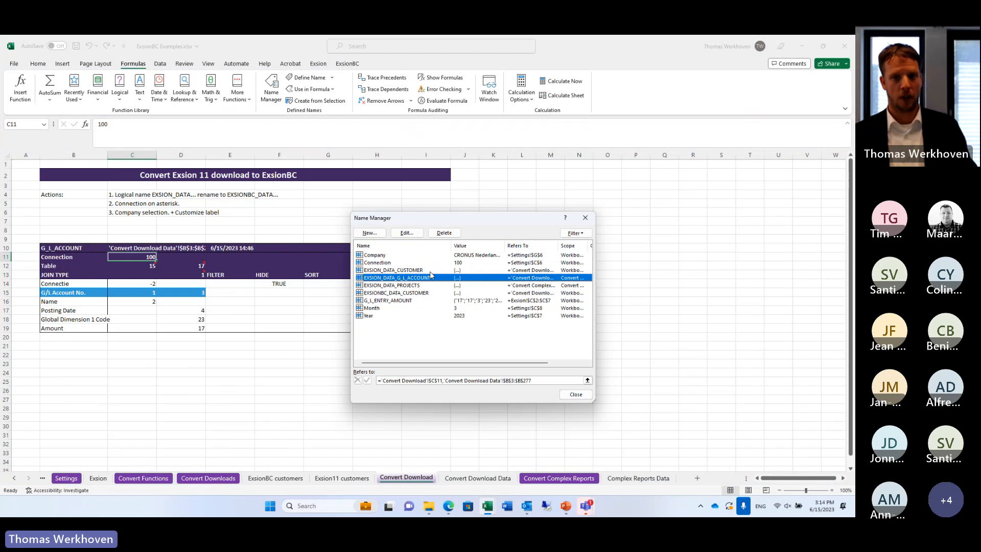
pyautogui.click(406, 233)
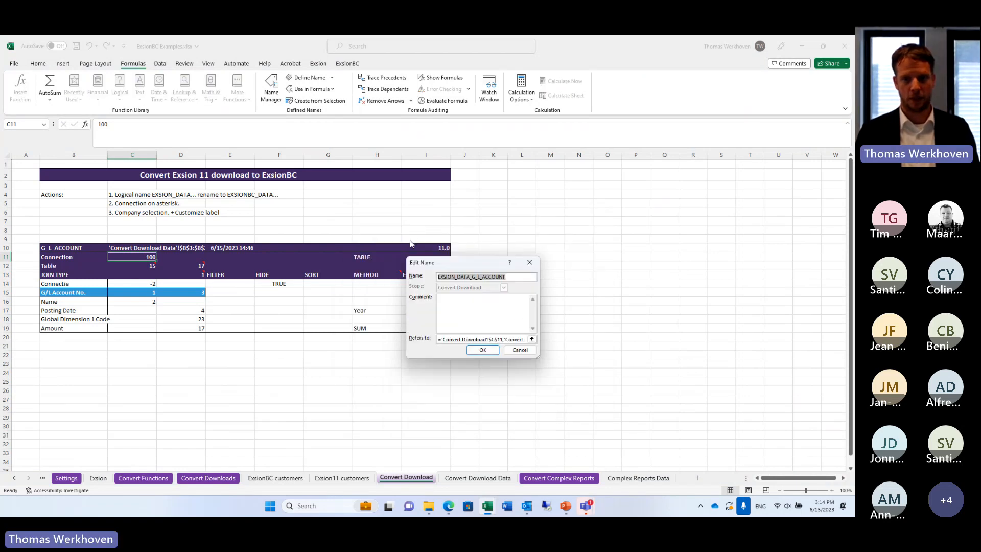
pyautogui.click(454, 277)
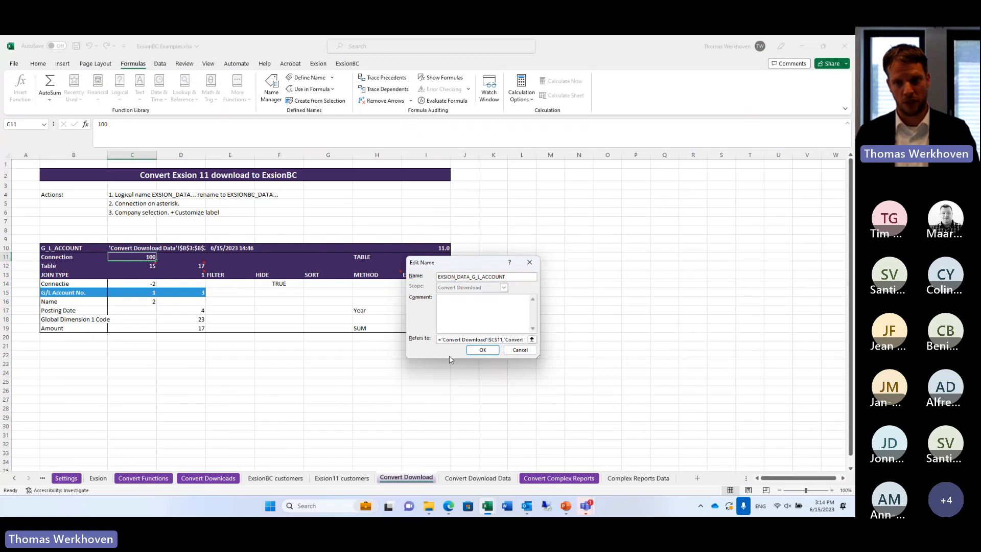
pyautogui.write('BC')
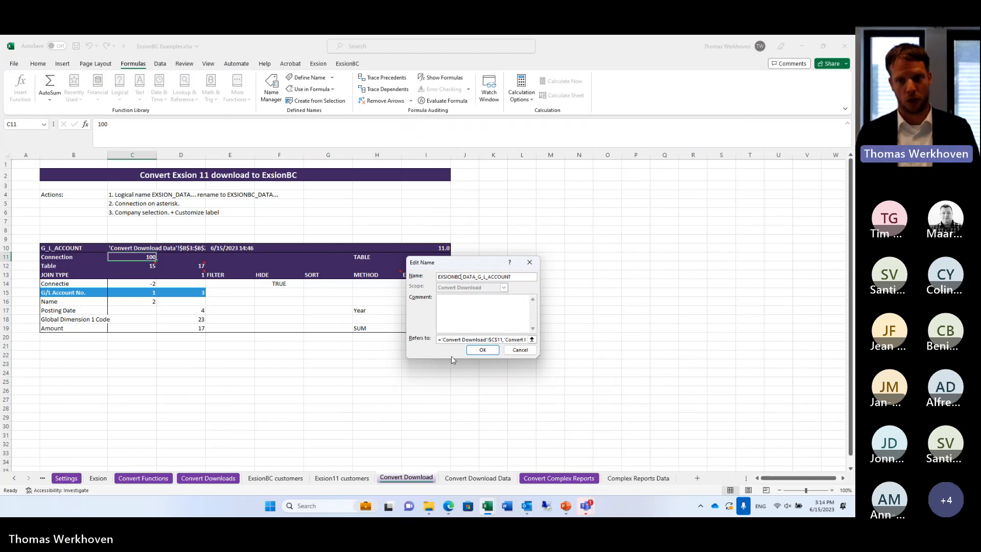
pyautogui.click(475, 353)
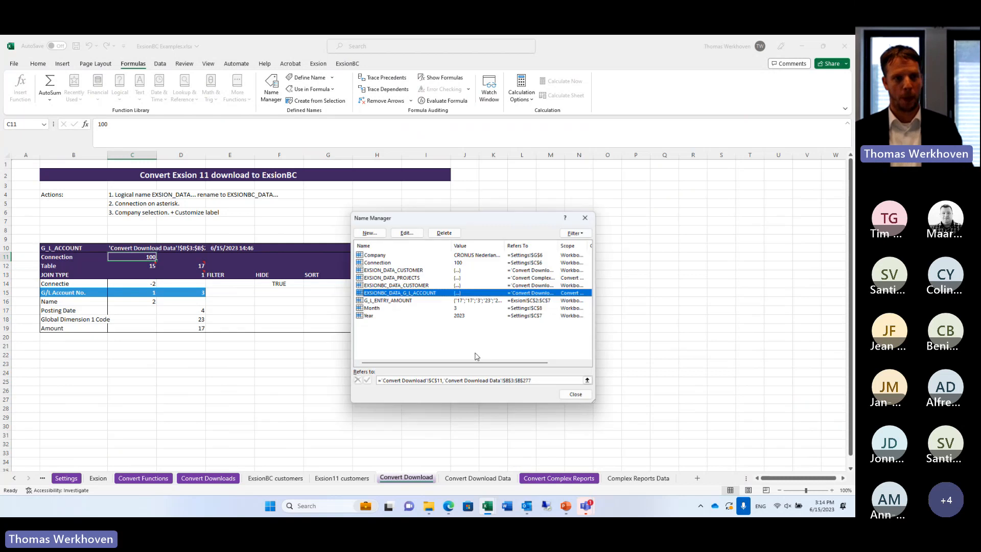
pyautogui.click(579, 397)
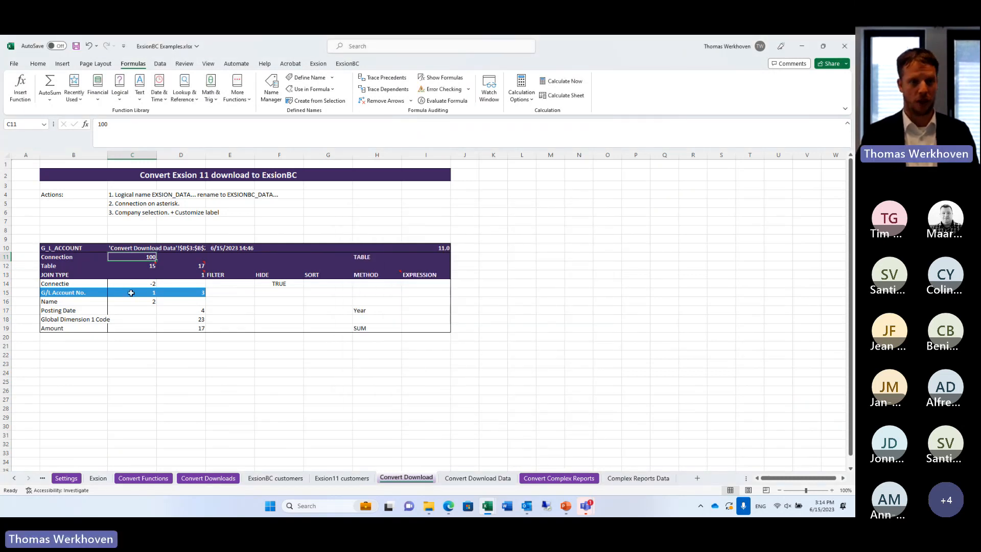
# Set the G_L_ACCOUNT definition's Connection in C11 to * and its company filter in E14 to CRONUS Nederland BV.
pyautogui.write('*')
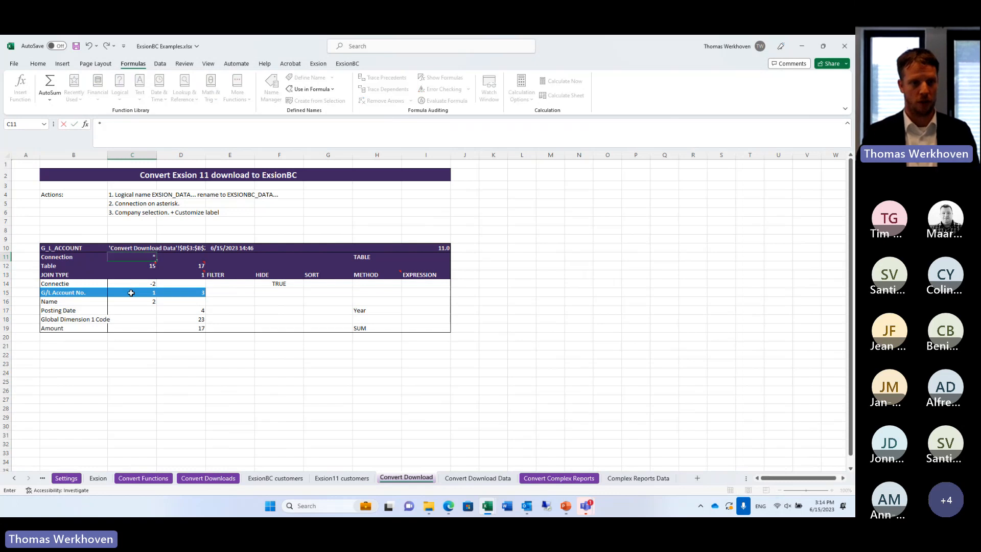
pyautogui.press('Return')
pyautogui.click(241, 284)
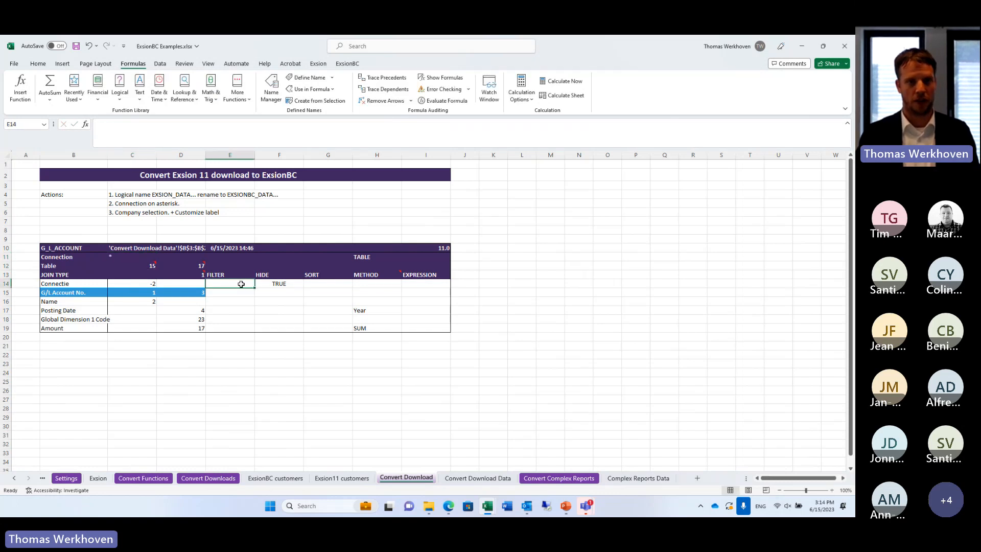
pyautogui.click(347, 64)
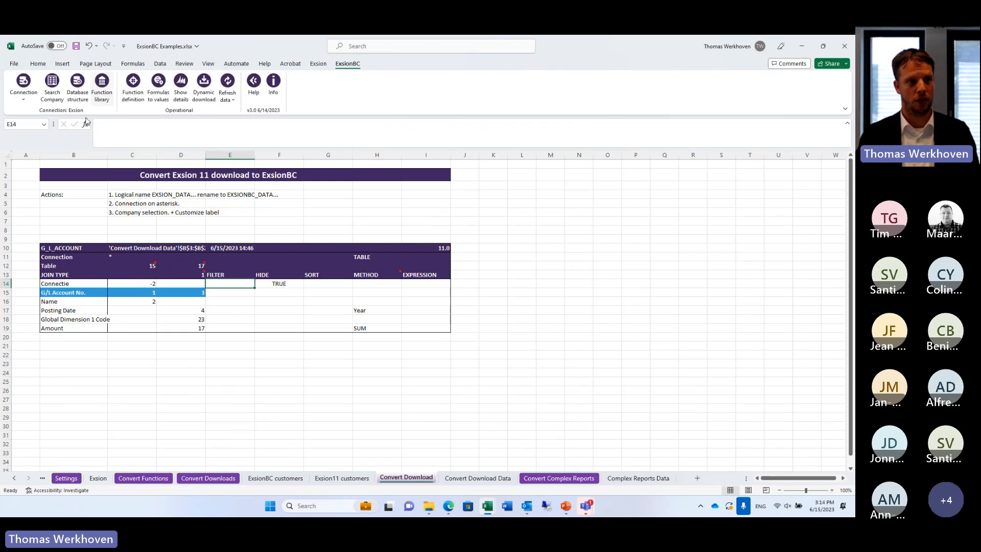
pyautogui.click(52, 92)
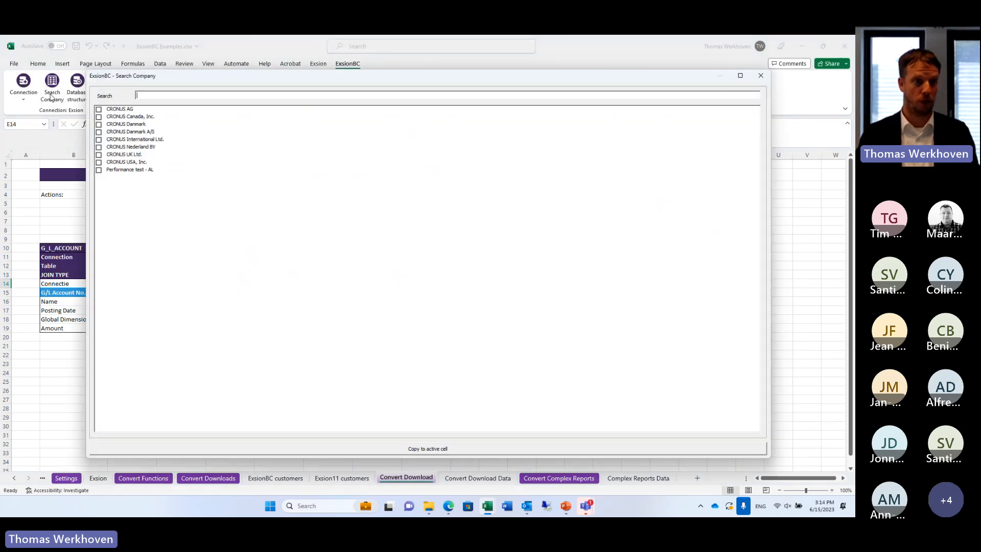
pyautogui.click(99, 147)
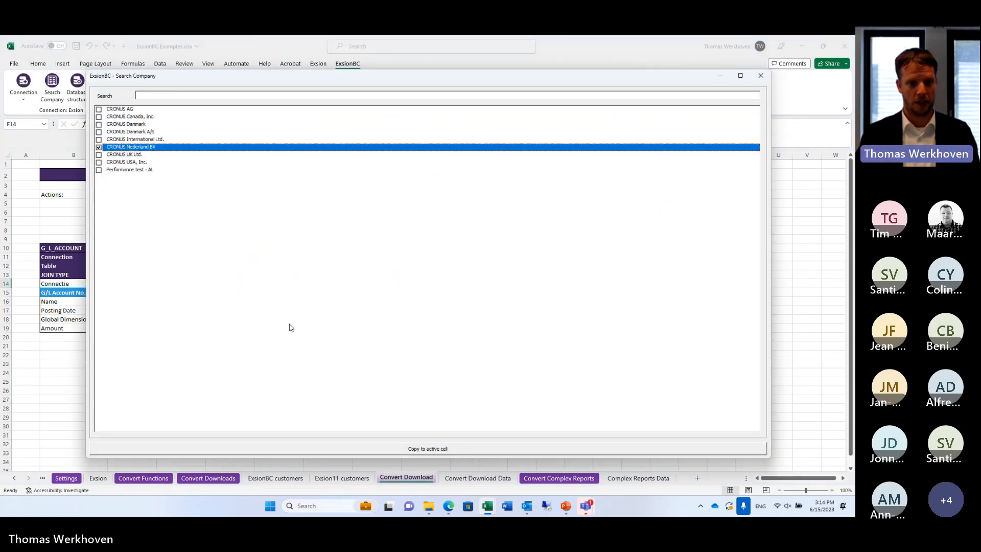
pyautogui.click(452, 449)
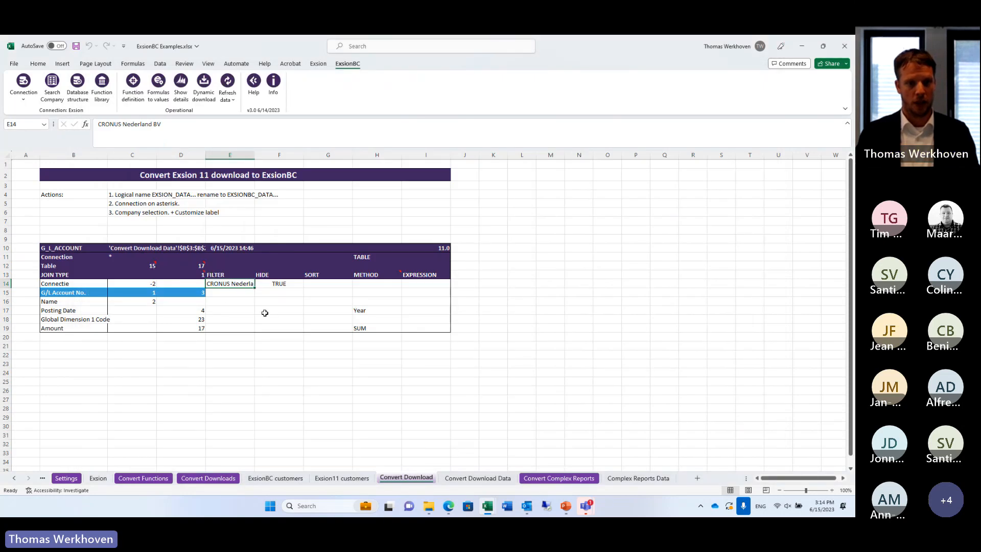
# Open the G_L_ACCOUNT definition in the ExsionBC Download dialog, accept its existing fields, and refresh the download.
pyautogui.click(91, 293)
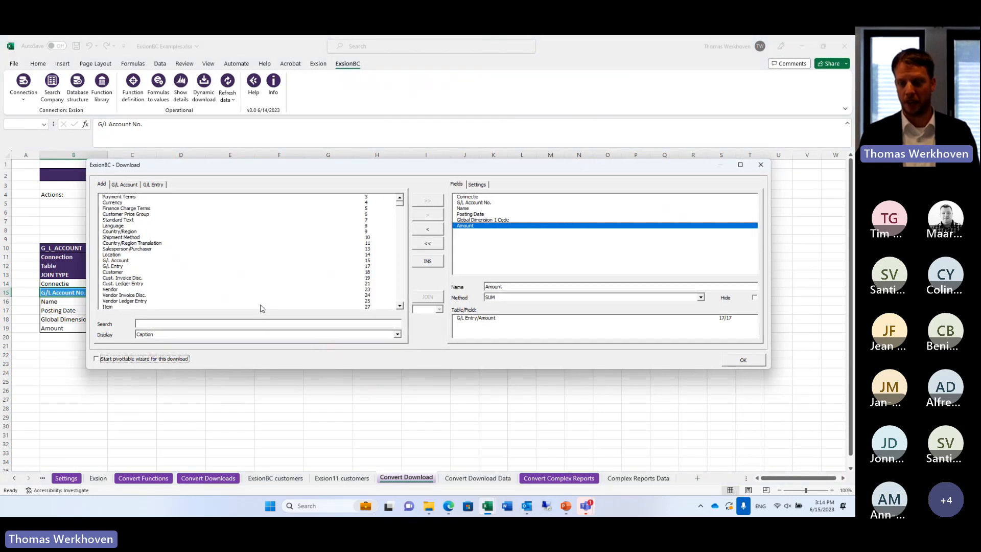
pyautogui.click(743, 360)
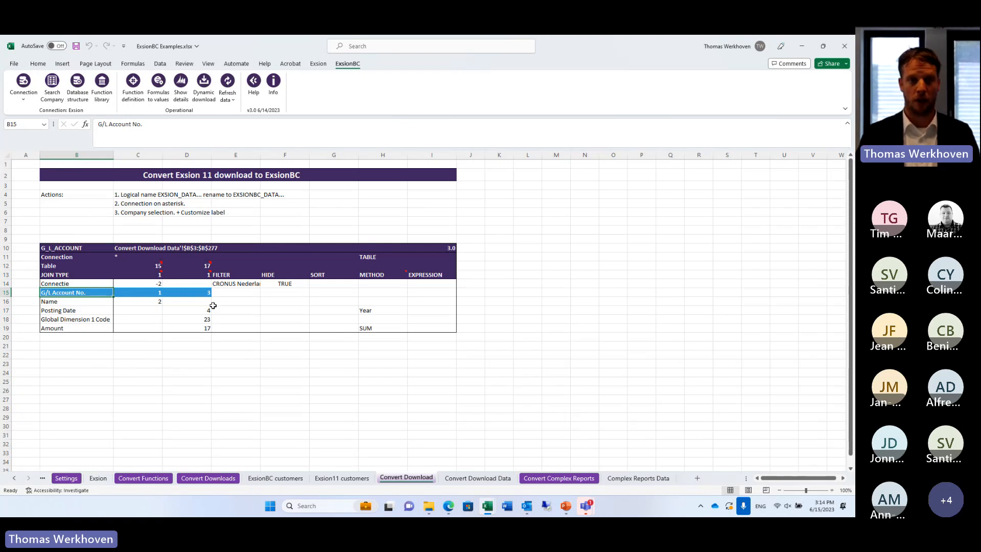
pyautogui.click(227, 96)
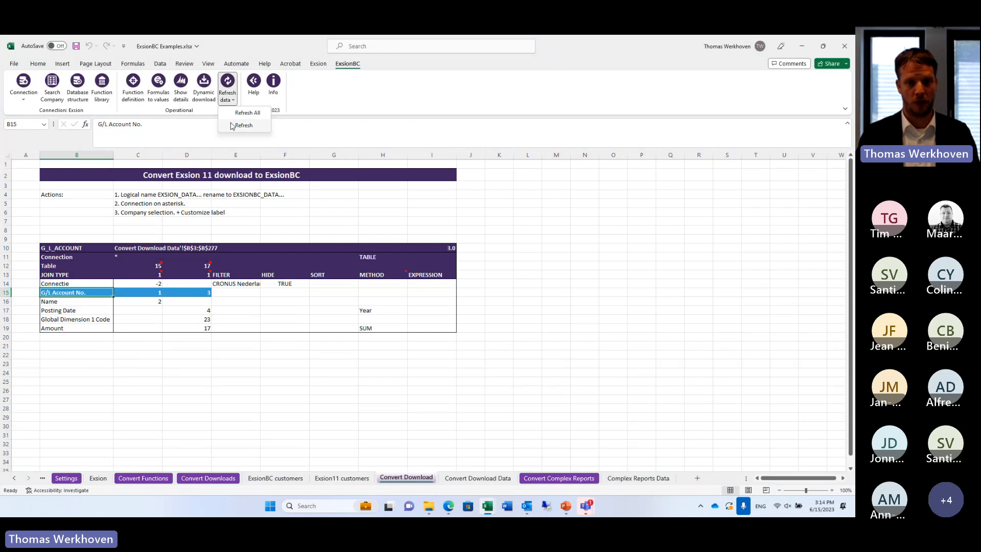
pyautogui.click(235, 125)
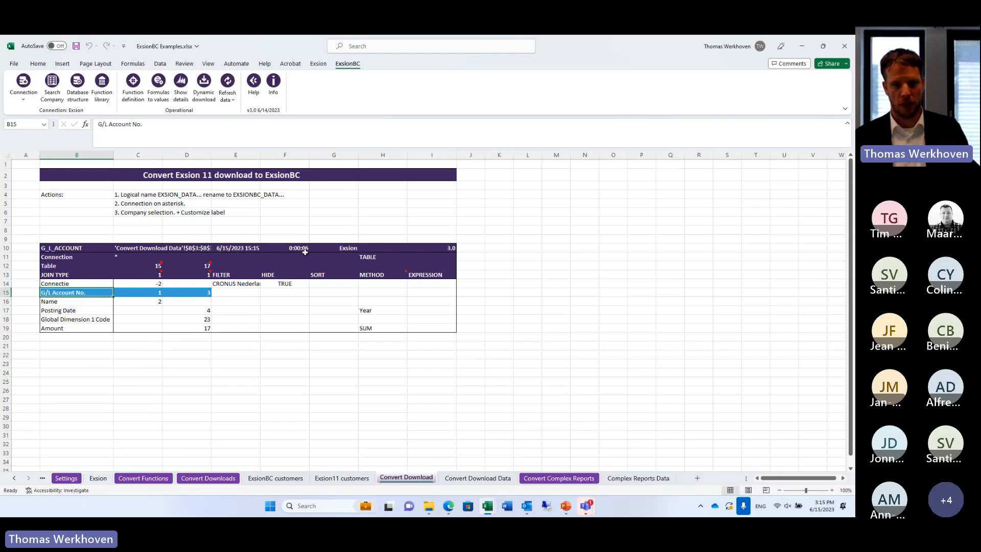
# Check the turnaround time in the G_L_ACCOUNT header and the downloaded records on the Convert Download Data sheet.
pyautogui.click(304, 251)
pyautogui.click(340, 357)
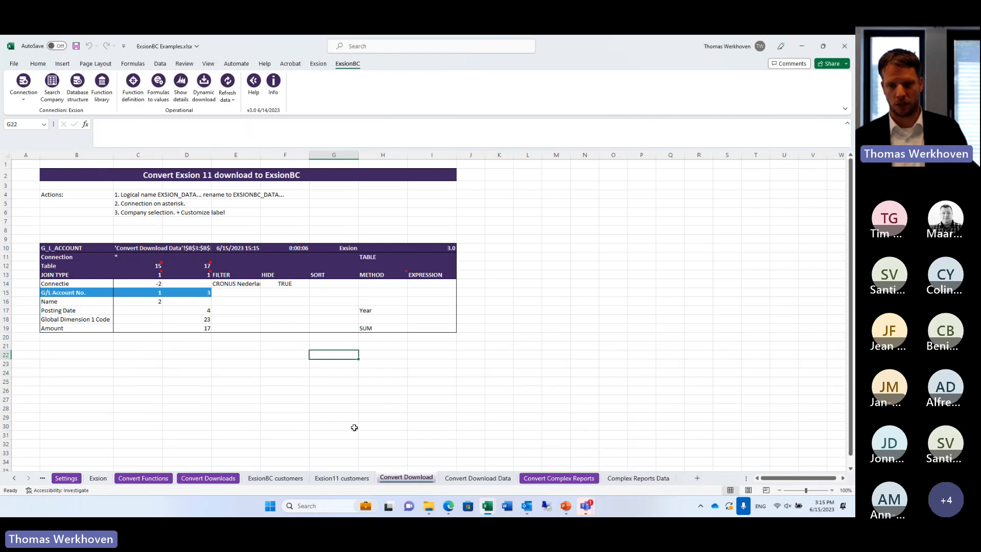
pyautogui.click(465, 479)
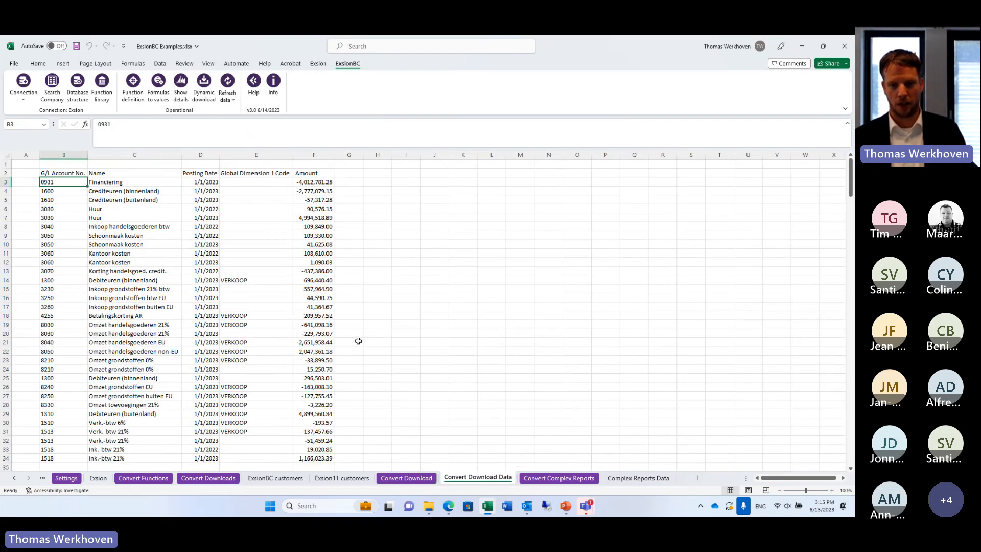
# Rename the defined name EXSION_DATA_PROJECTS, used on the Convert Complex Reports sheet, to EXSIONBC_DATA_PROJECTS.
pyautogui.click(553, 480)
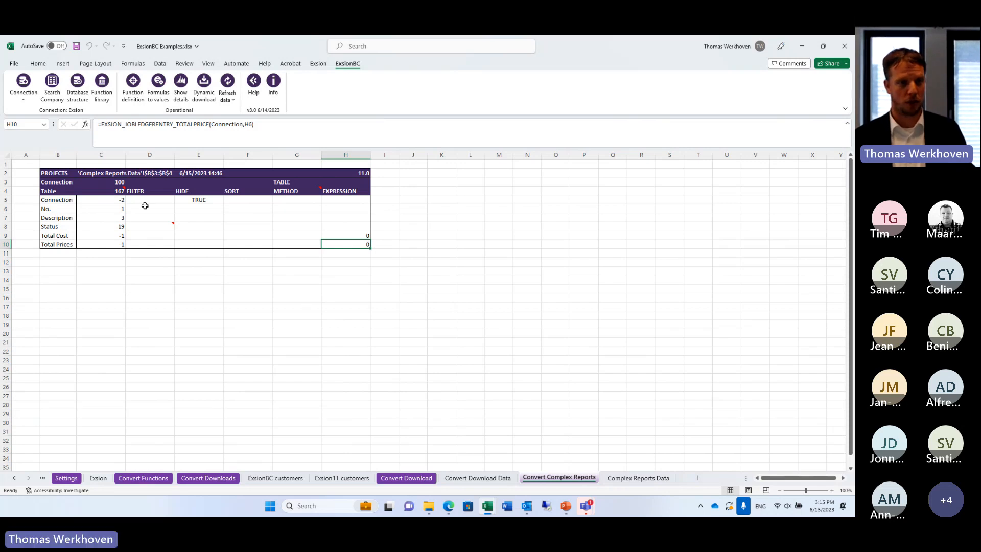
pyautogui.click(65, 199)
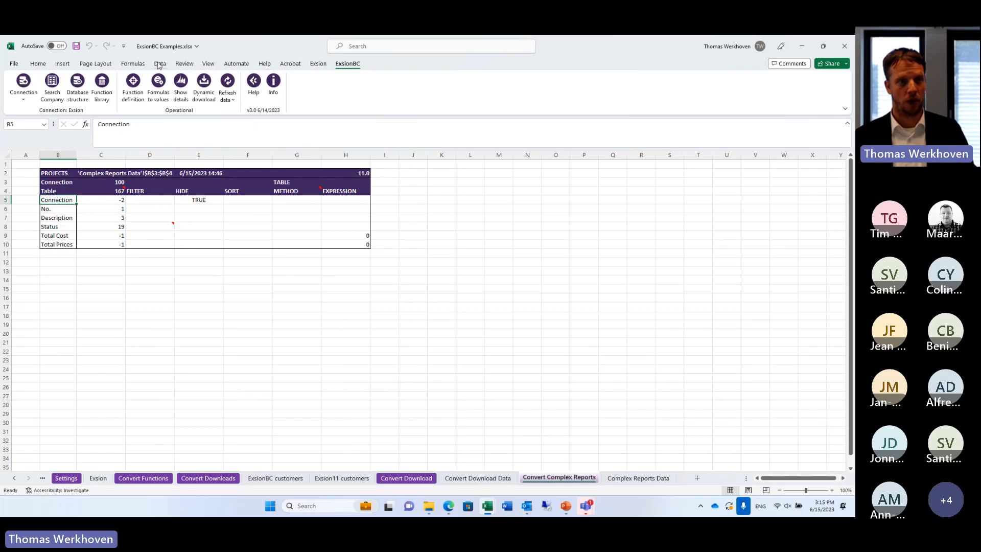
pyautogui.click(132, 63)
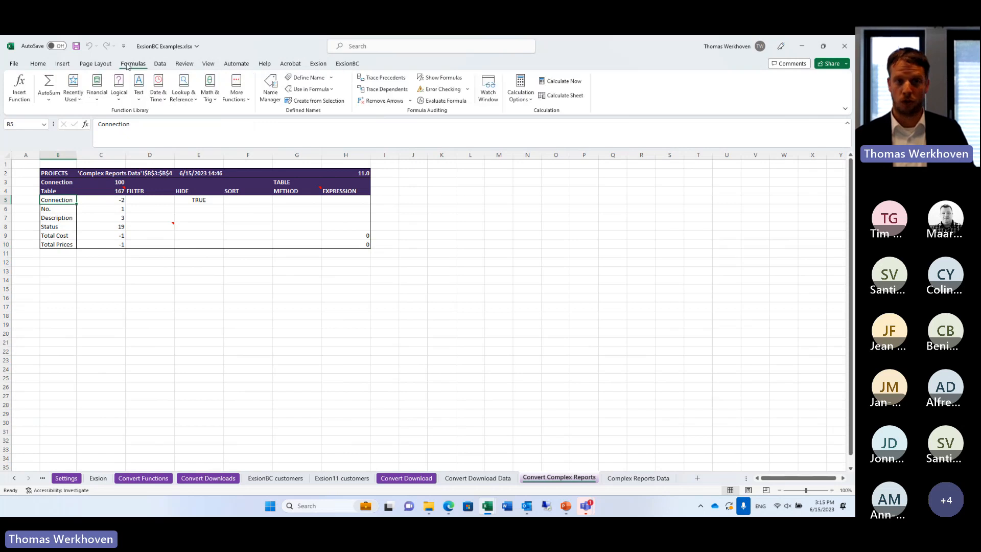
pyautogui.click(269, 92)
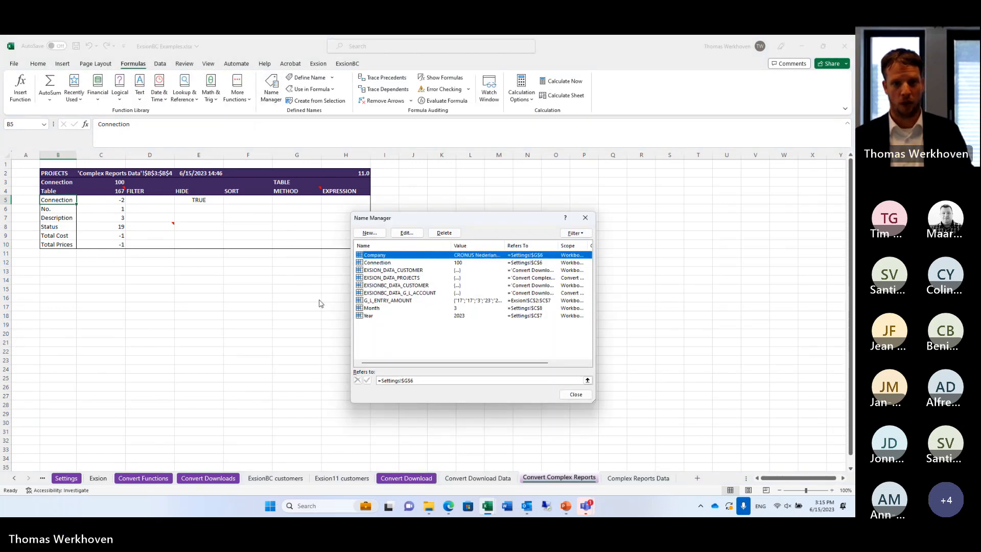
pyautogui.click(379, 278)
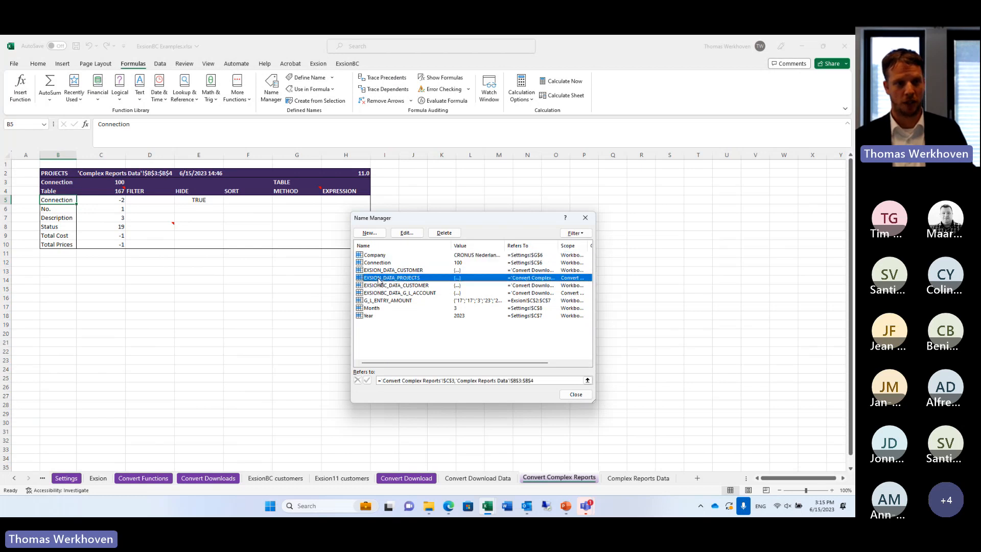
pyautogui.click(407, 233)
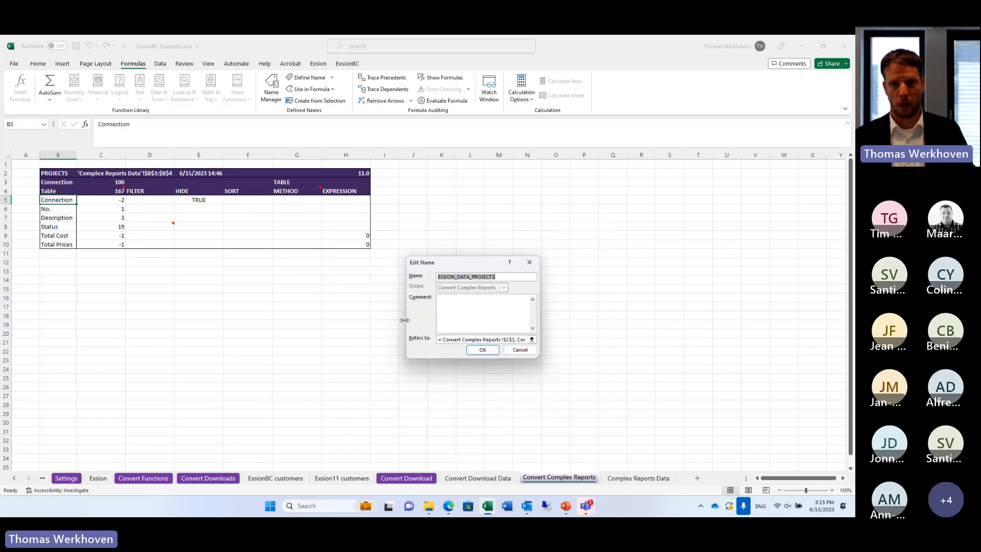
pyautogui.click(454, 277)
pyautogui.write('BC')
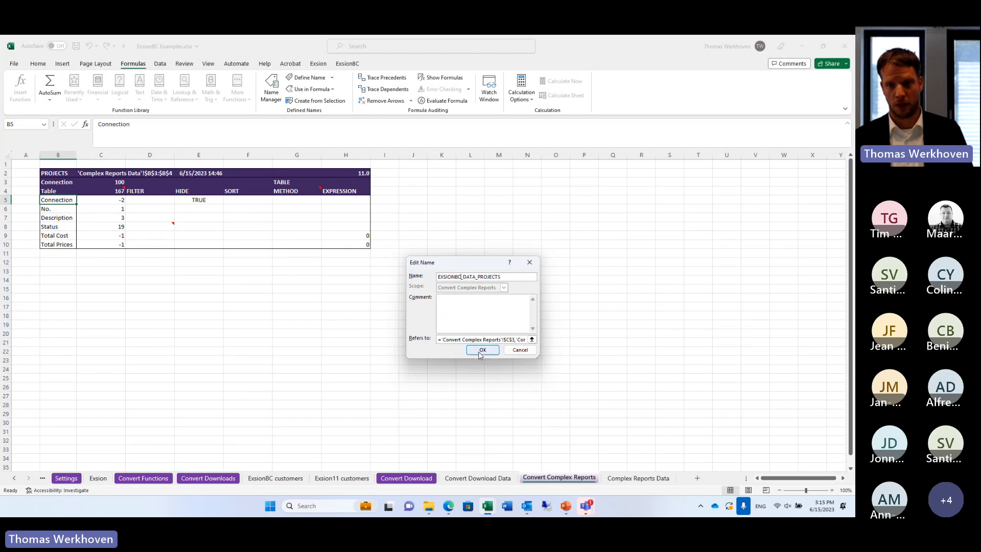
pyautogui.click(482, 350)
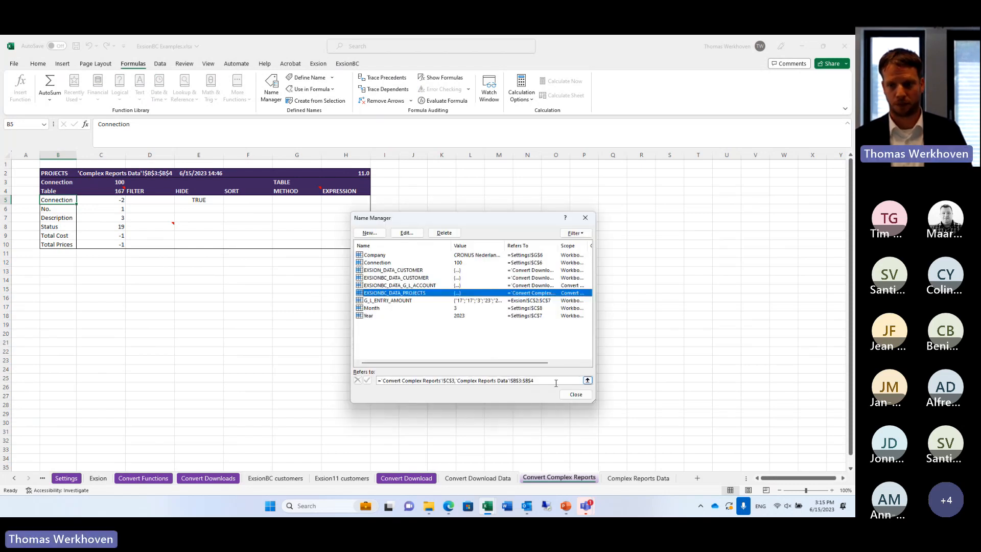
# Set the PROJECTS definition's Connection in C3 to * and its company filter in D5 to CRONUS Nederland BV.
pyautogui.click(576, 396)
pyautogui.click(109, 180)
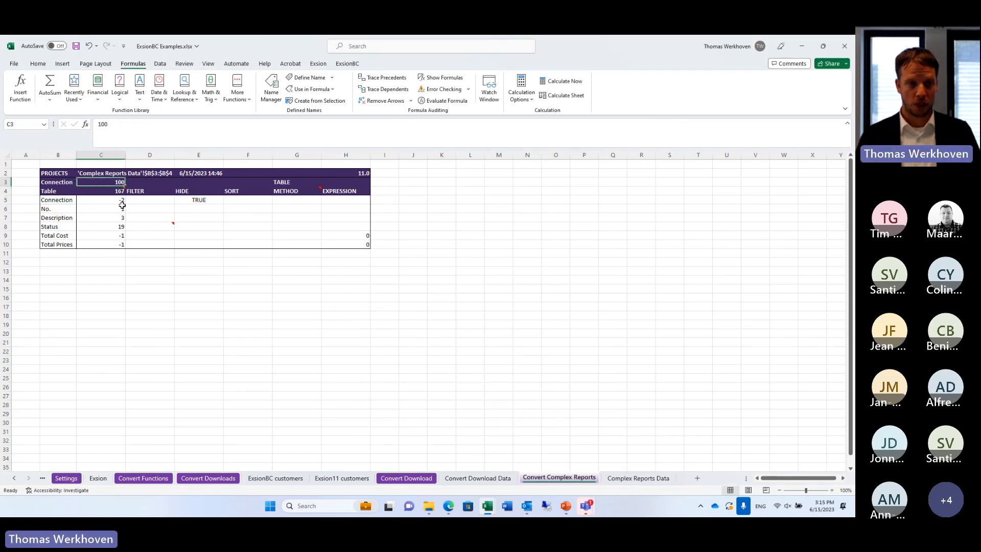
pyautogui.write('*')
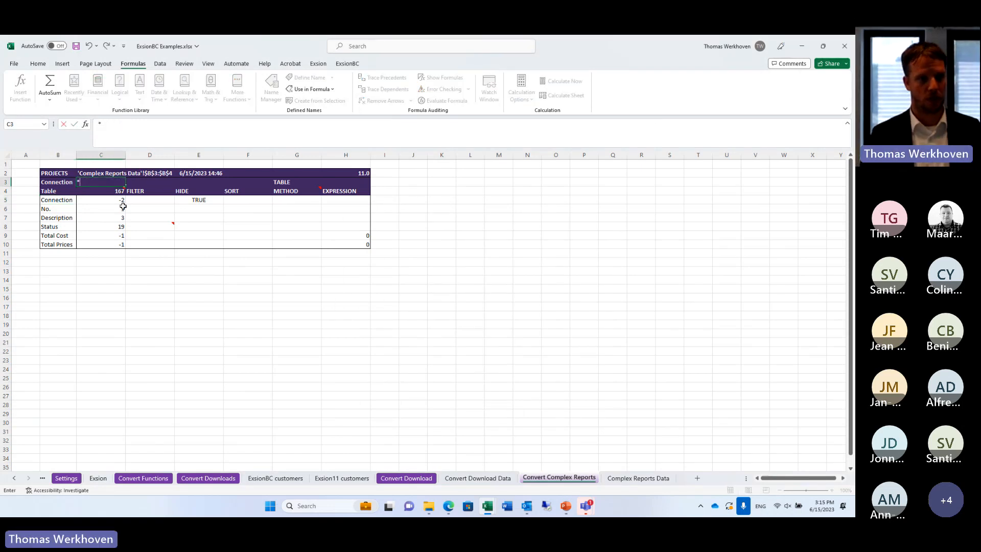
pyautogui.press('Return')
pyautogui.click(149, 202)
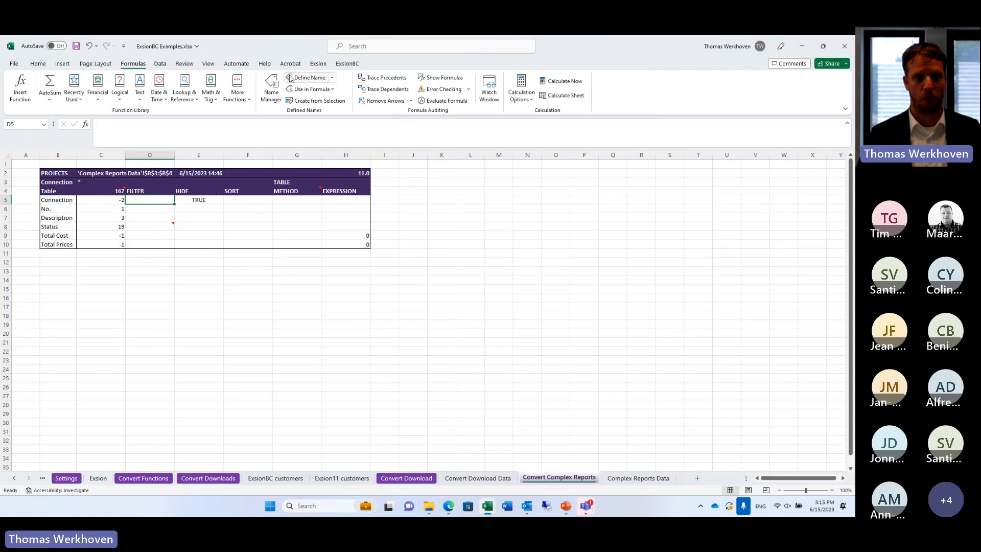
pyautogui.click(347, 64)
pyautogui.click(53, 84)
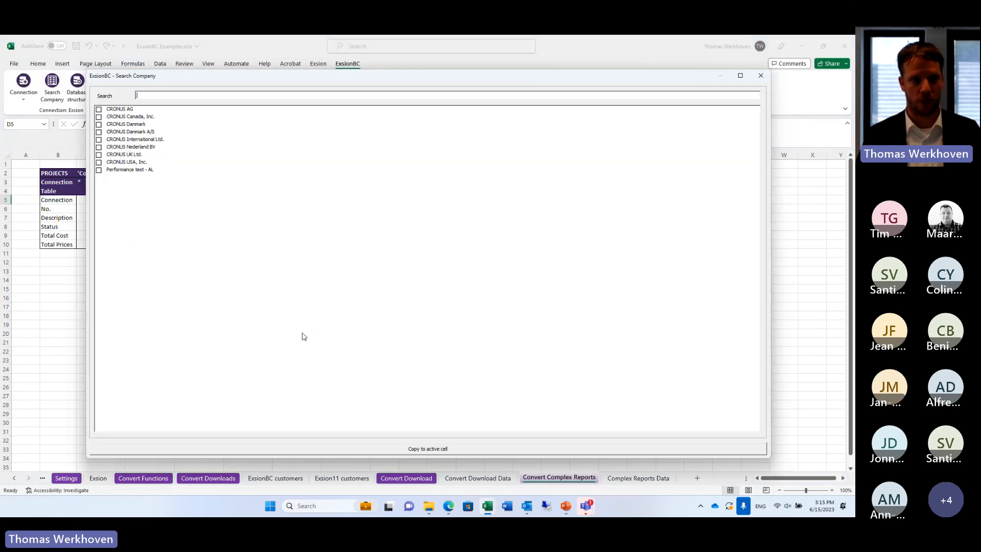
pyautogui.click(99, 147)
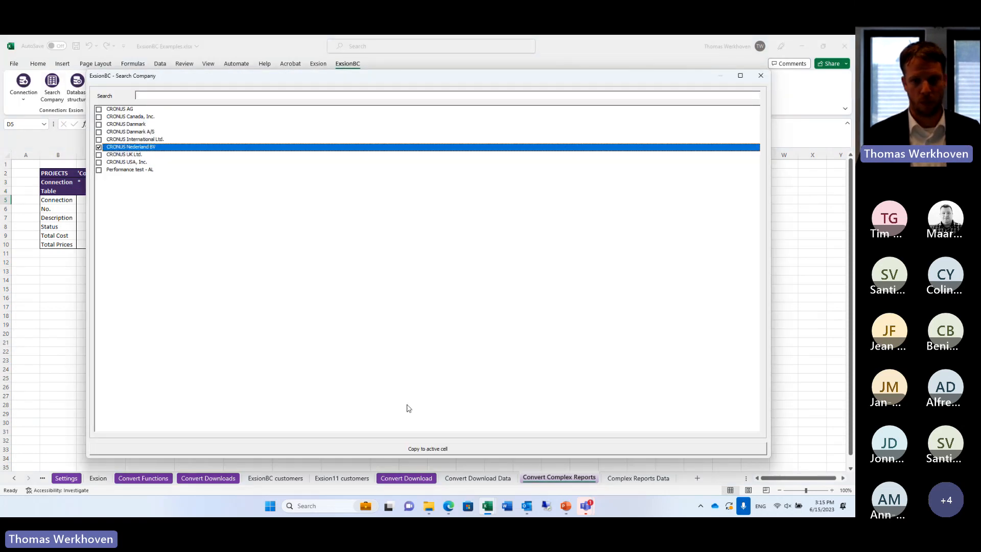
pyautogui.click(408, 453)
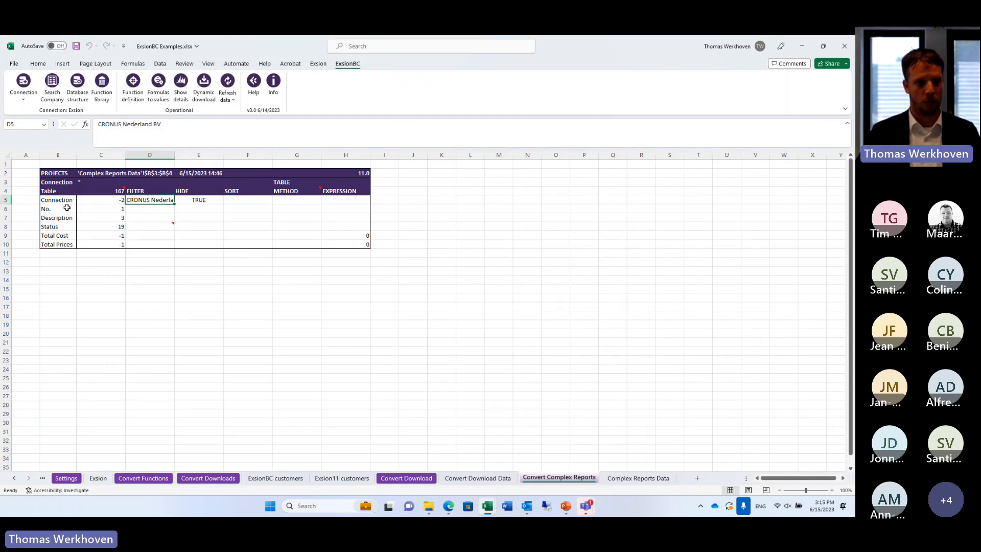
# Try to open the PROJECTS definition in the ExsionBC Download dialog.
pyautogui.click(65, 209)
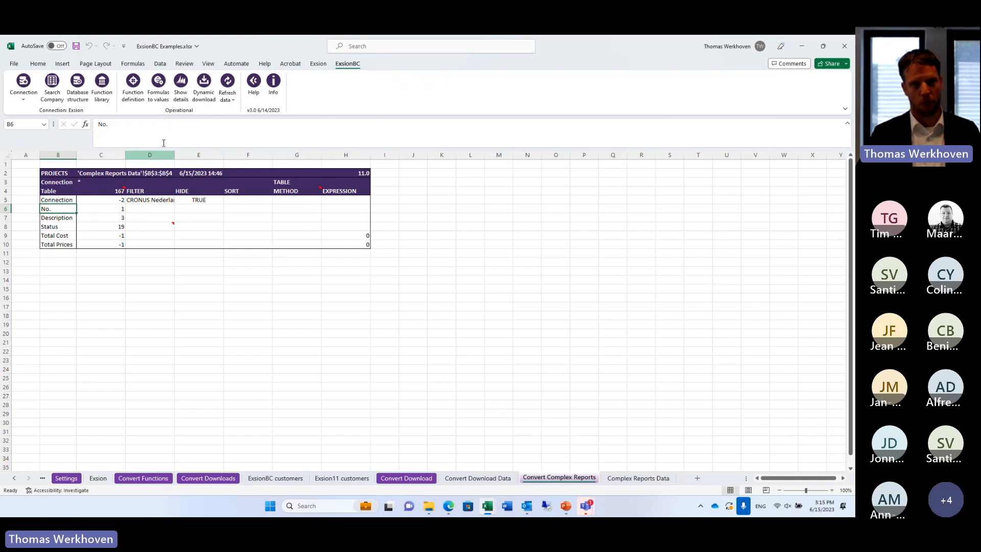
pyautogui.click(208, 89)
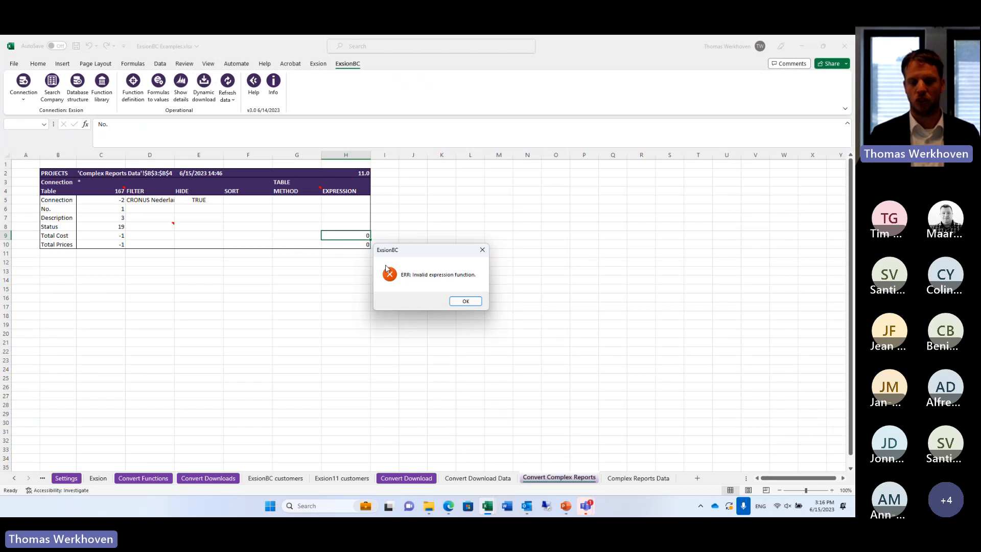
pyautogui.click(461, 301)
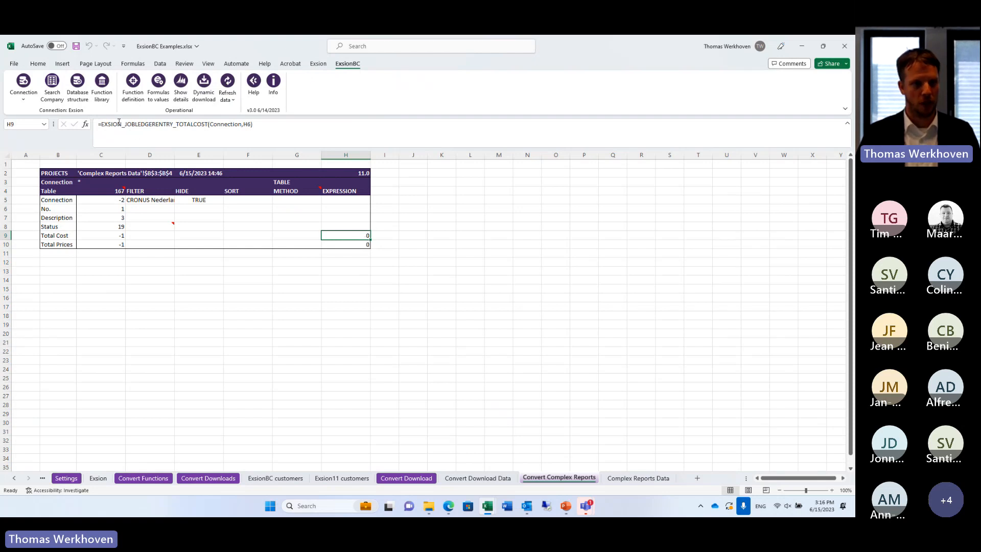
# Change the Total Cost and Total Prices expressions in H9 and H10 to EXSIONBC_JOBLEDGERENTRY_TOTALCOST and EXSIONBC_JOBLEDGERENTRY_TOTALPRICE, keeping their arguments.
pyautogui.click(123, 142)
pyautogui.write('BC')
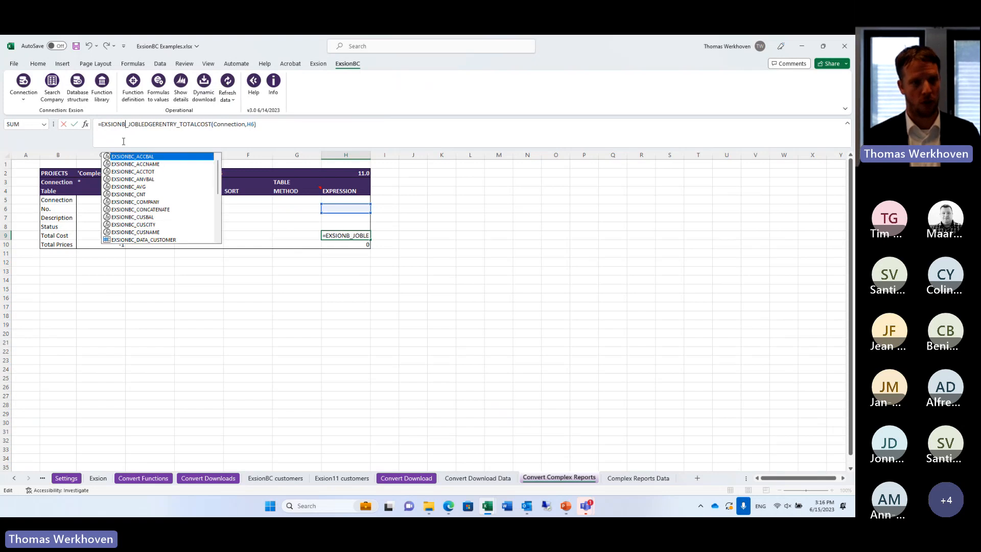
pyautogui.click(330, 129)
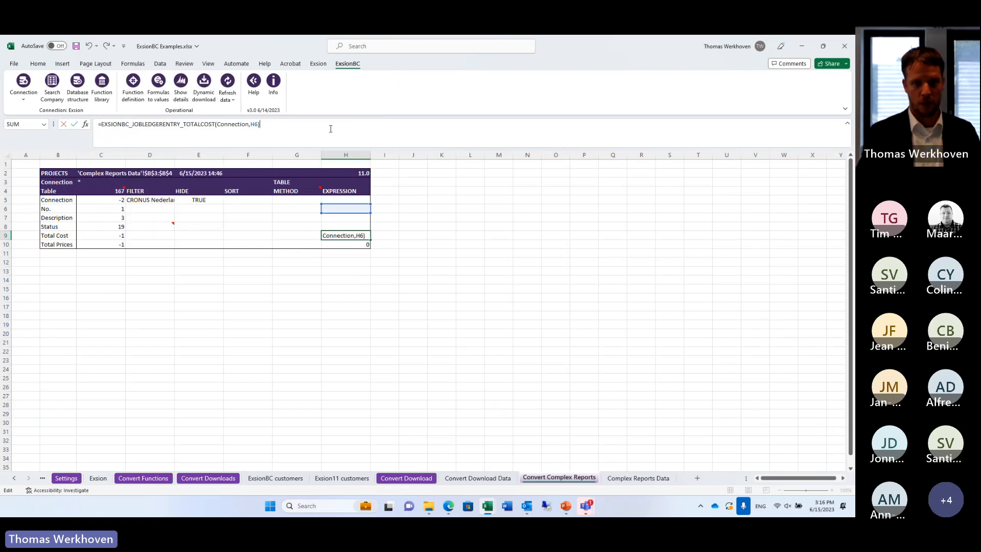
pyautogui.press('Return')
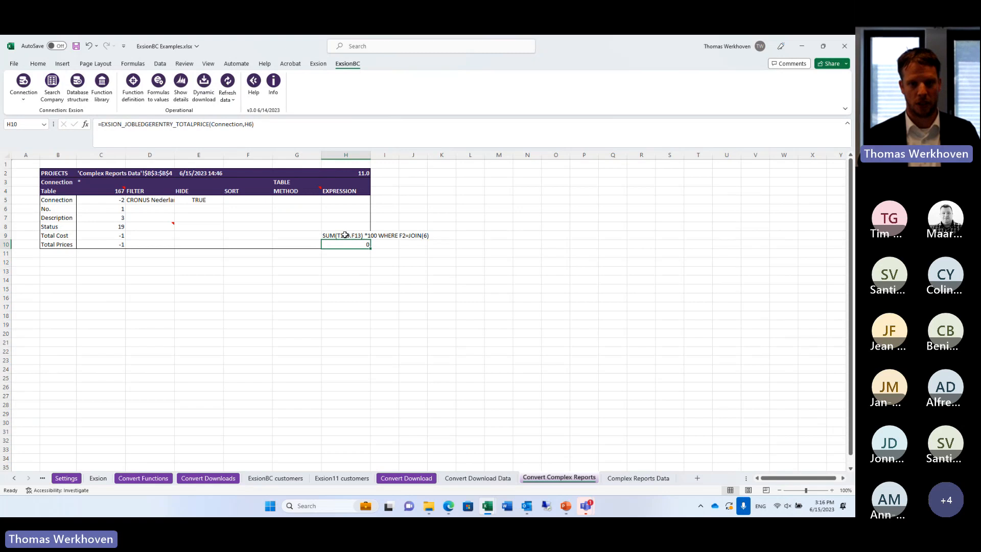
pyautogui.click(123, 125)
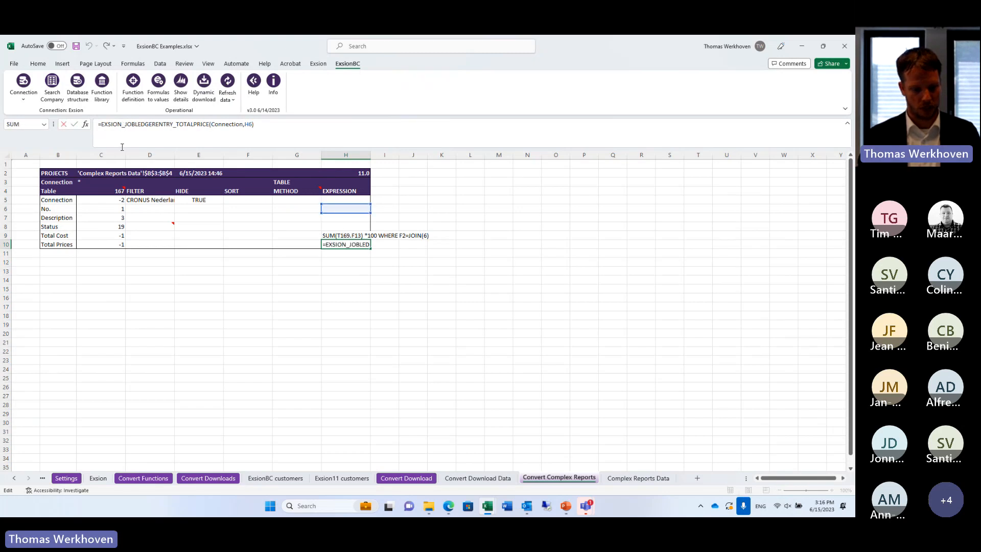
pyautogui.write('BC')
pyautogui.click(280, 124)
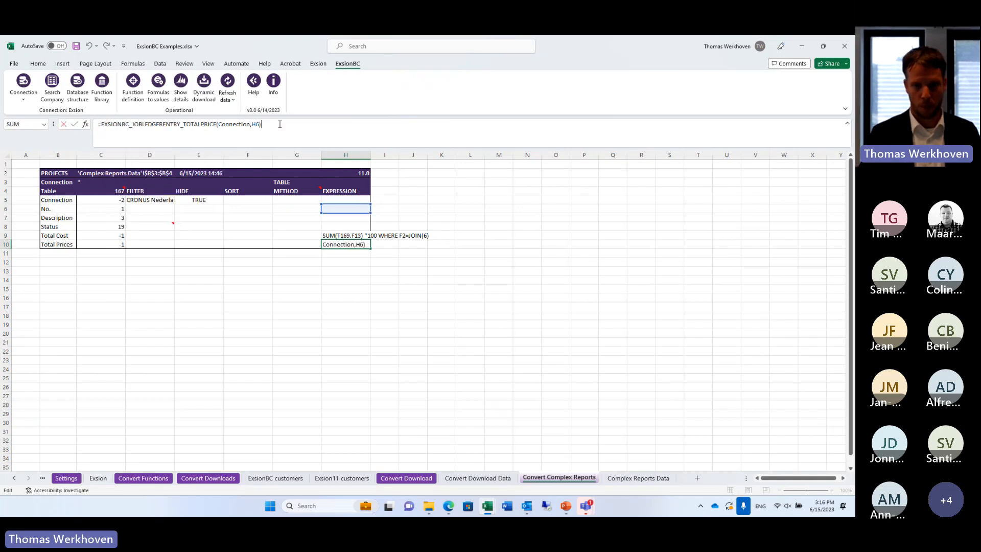
pyautogui.press('Return')
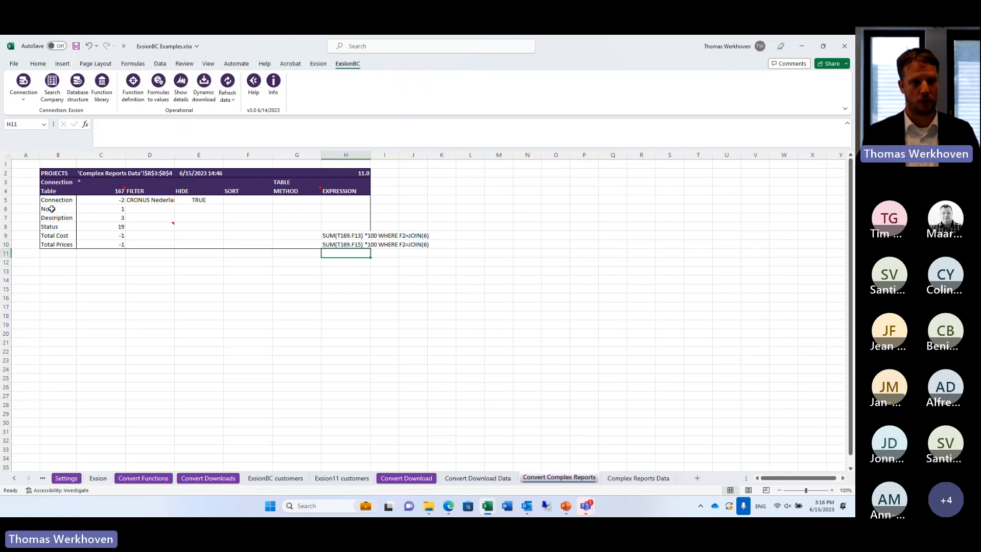
# Open the PROJECTS definition in the ExsionBC Download dialog and accept its existing fields.
pyautogui.moveTo(54, 208); pyautogui.dragTo(56, 245)
pyautogui.click(203, 86)
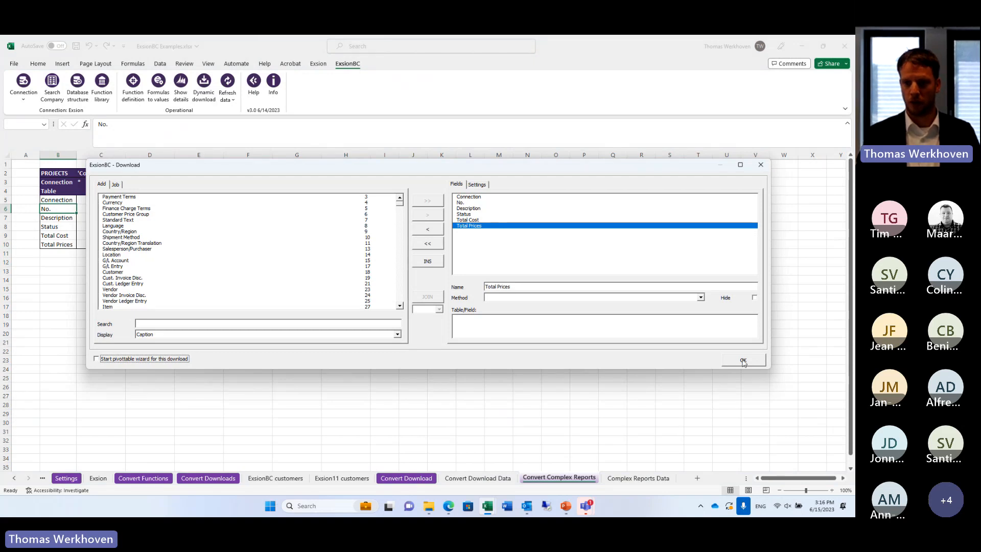
pyautogui.click(743, 360)
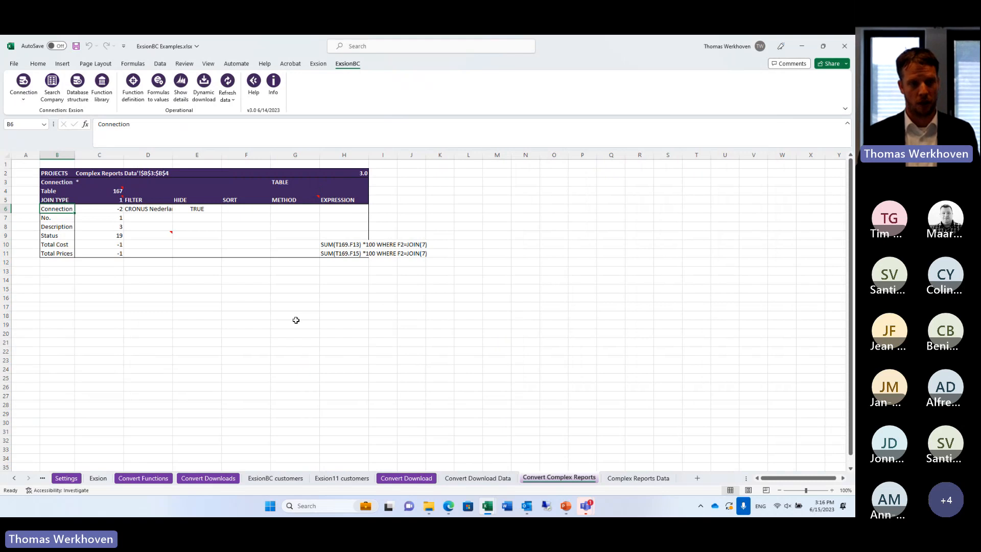
# Set the Factor argument to 1 in the Total Cost expression in H10 and the Total Prices expression in H11.
pyautogui.click(351, 246)
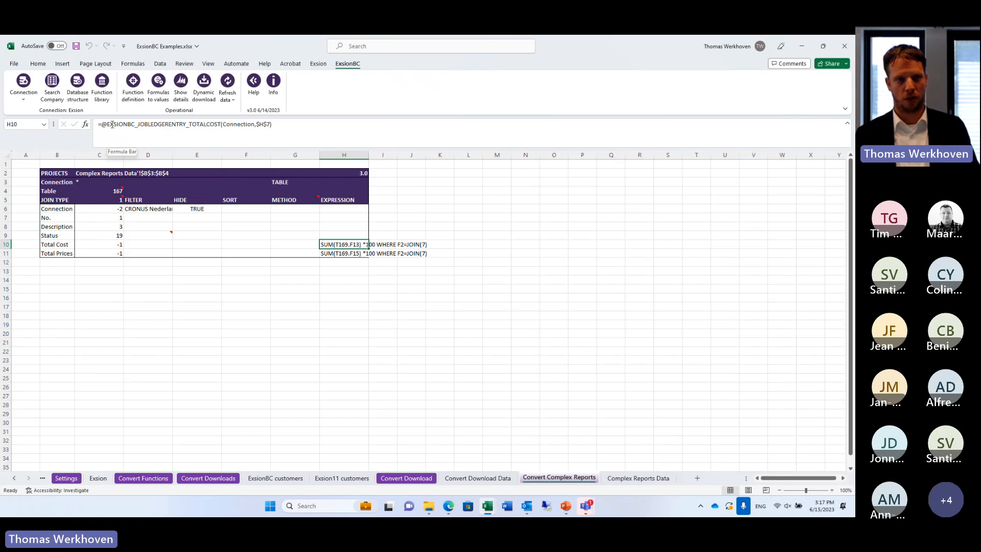
pyautogui.click(85, 124)
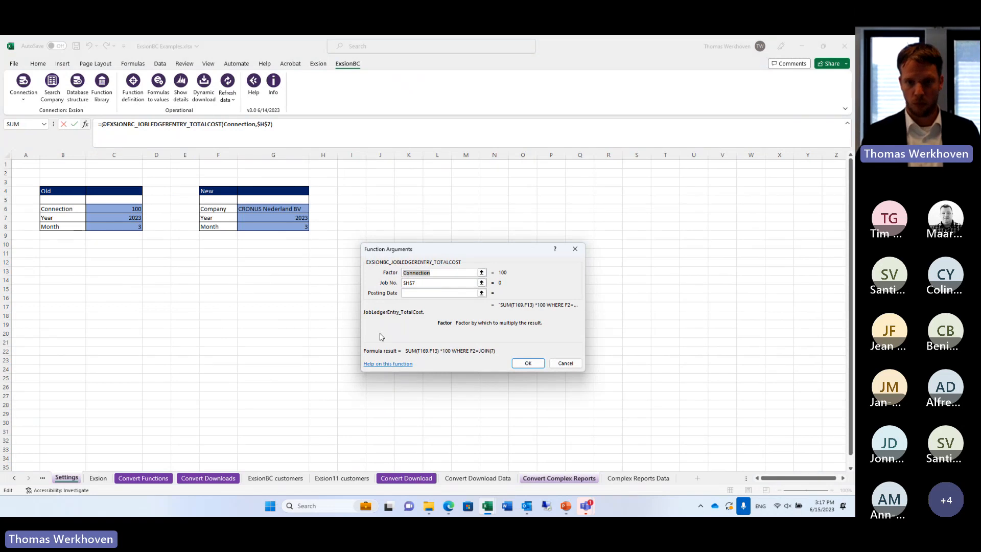
pyautogui.write('1')
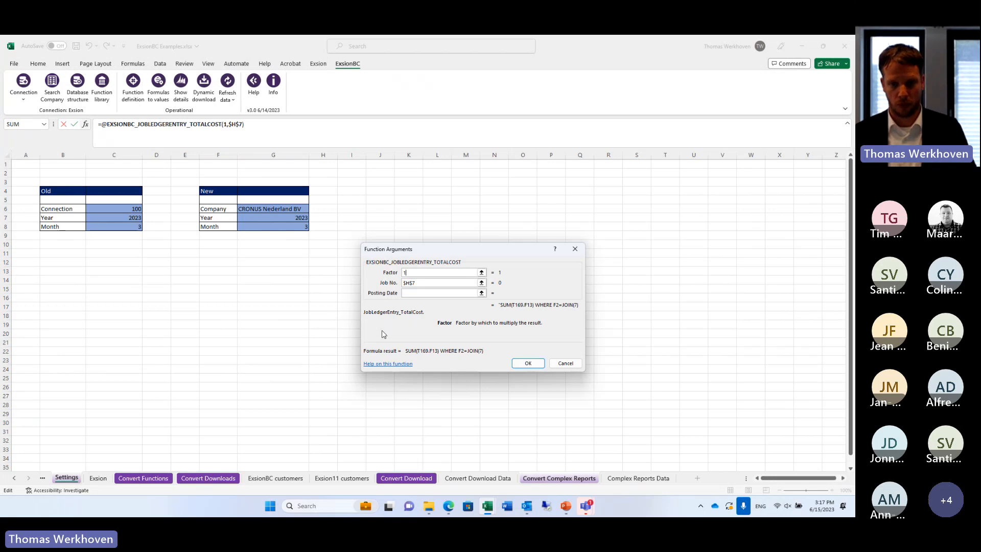
pyautogui.click(520, 363)
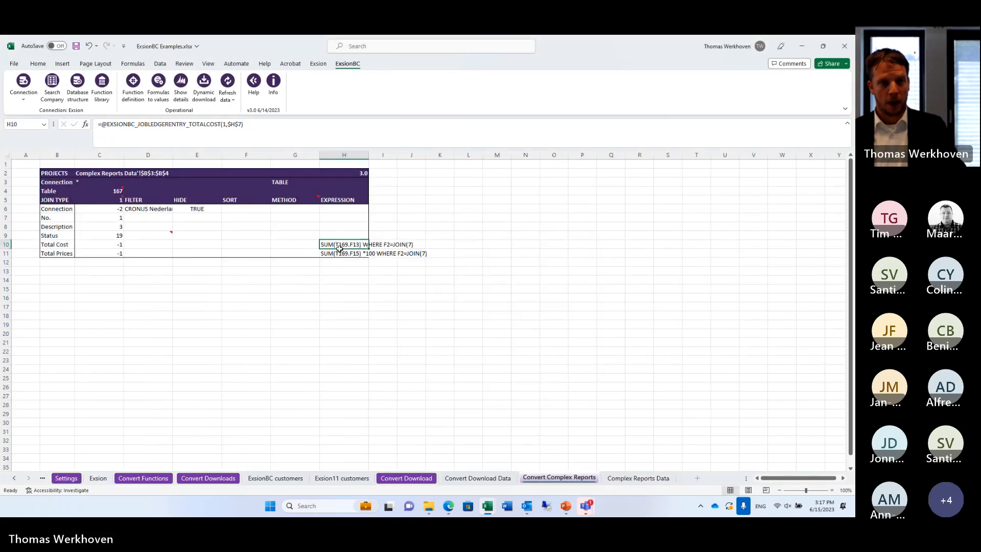
pyautogui.click(341, 252)
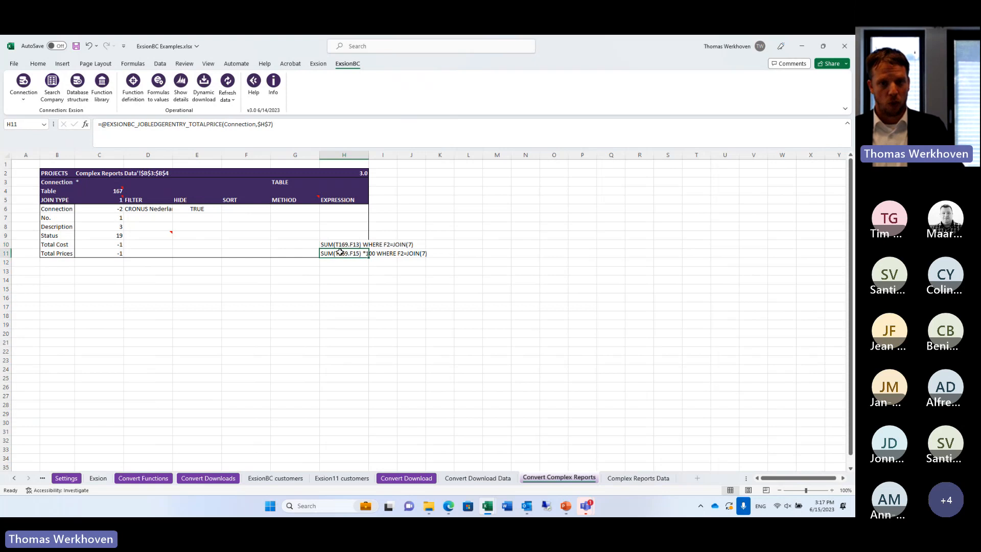
pyautogui.click(114, 124)
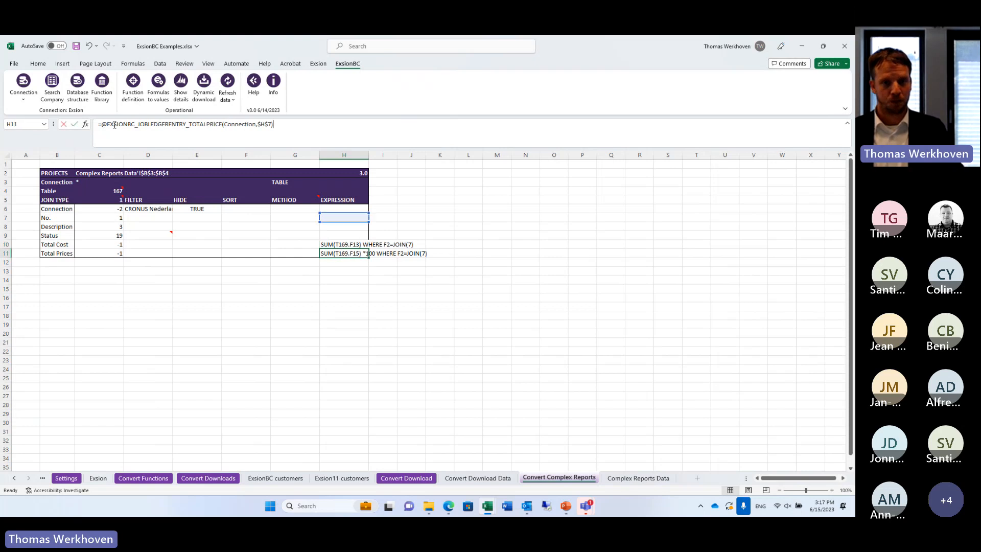
pyautogui.click(85, 124)
pyautogui.write('1')
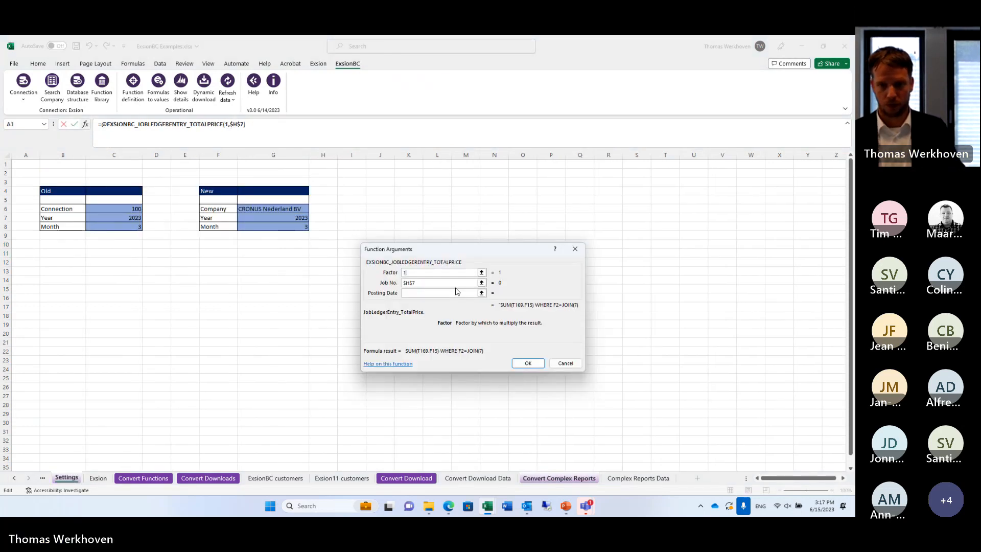
pyautogui.click(527, 363)
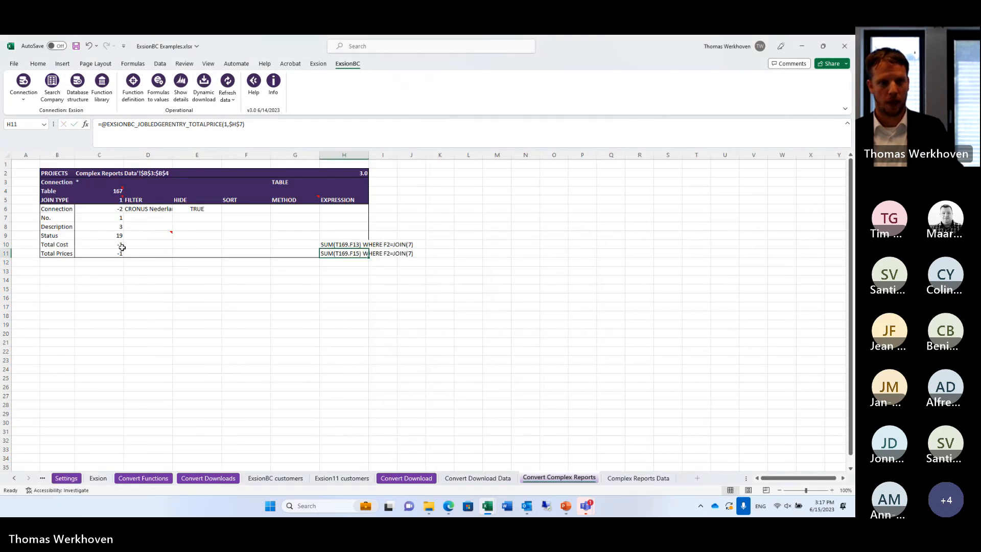
# Refresh only the PROJECTS download.
pyautogui.click(106, 218)
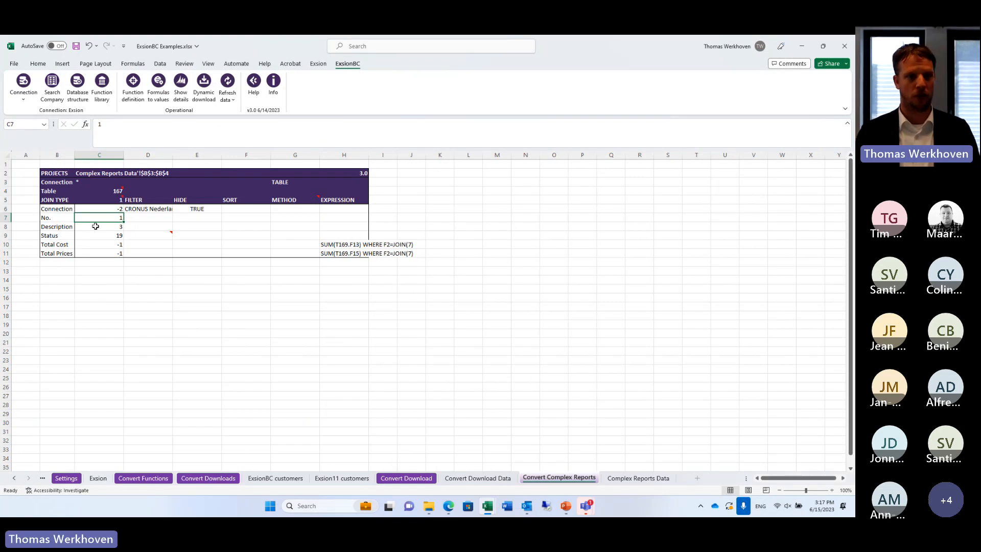
pyautogui.click(230, 101)
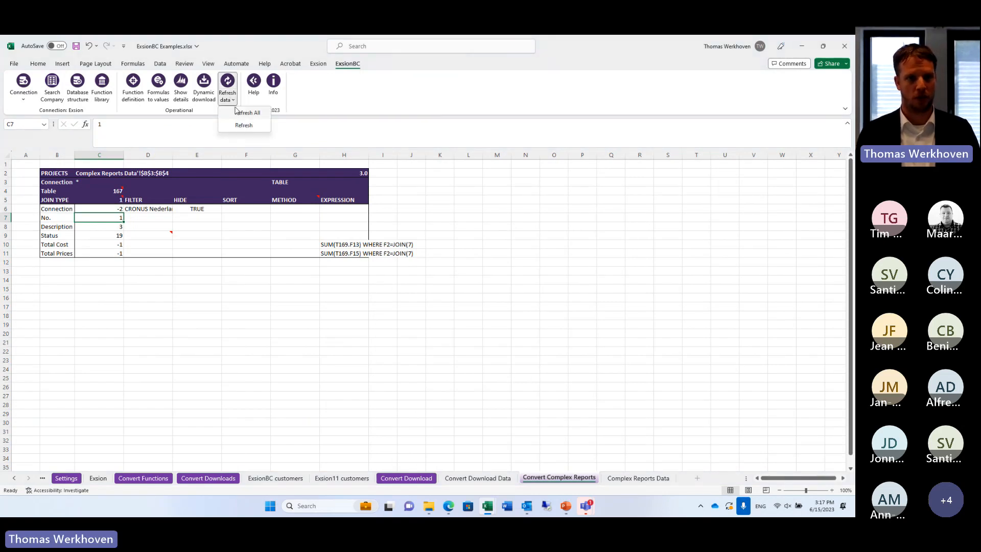
pyautogui.click(238, 128)
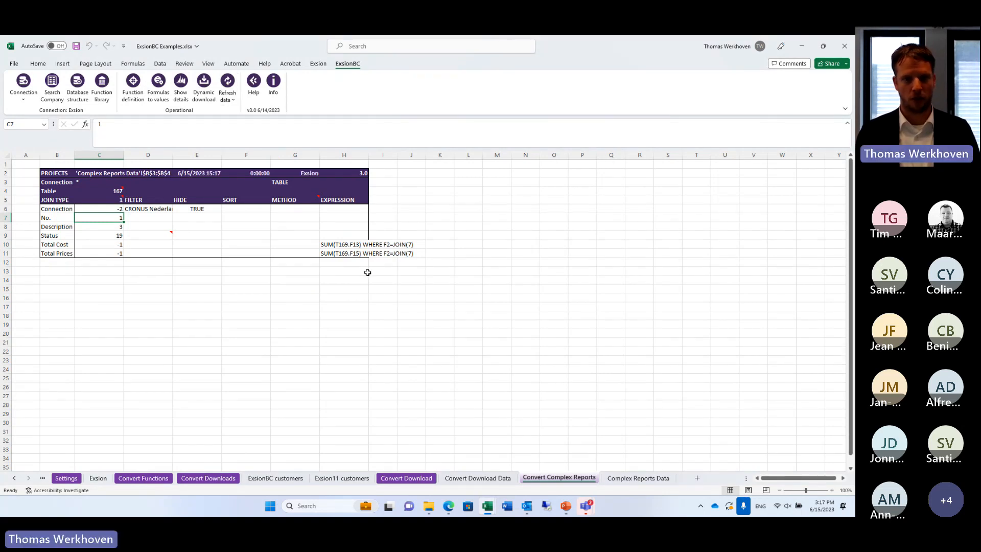
# Check the turnaround time in the PROJECTS header and the records on the Complex Reports Data sheet, and return to the Convert Functions sheet.
pyautogui.click(255, 172)
pyautogui.click(242, 290)
pyautogui.hotkey('ctrl', 'pagedown')
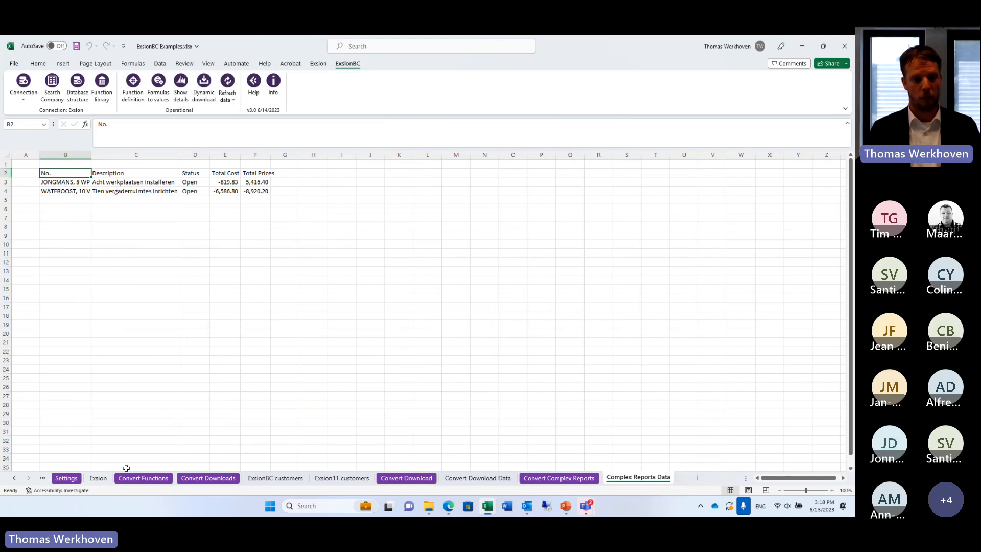
pyautogui.click(157, 480)
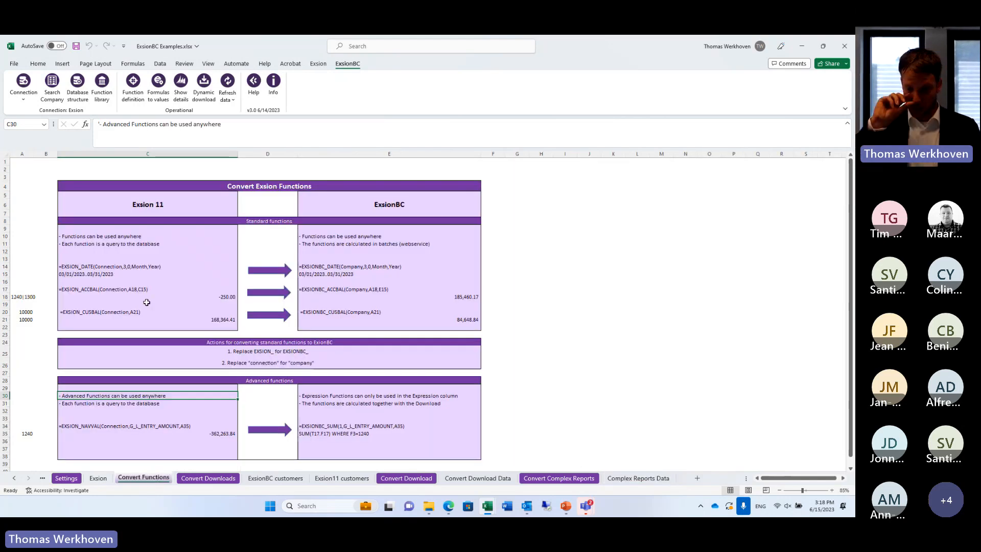